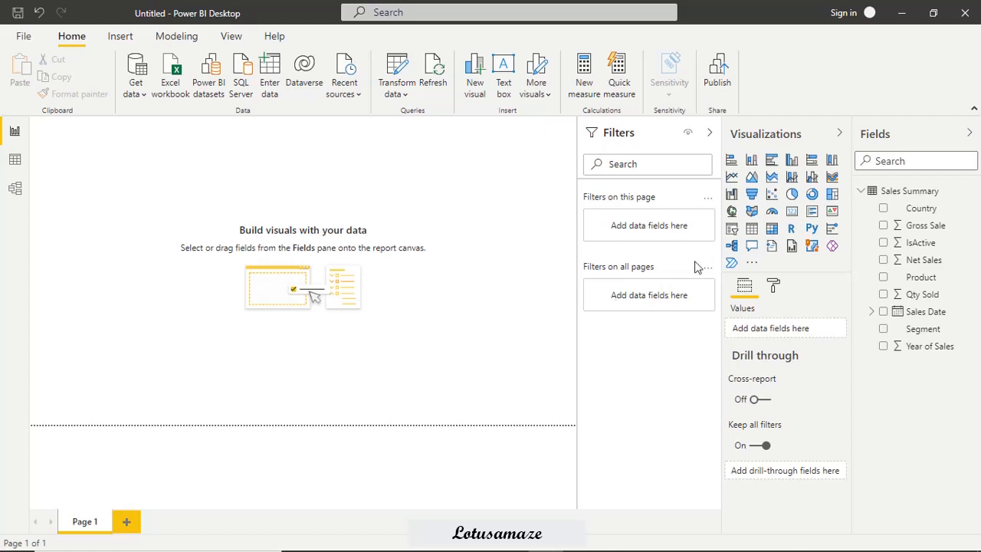
Show a new Sales Summary measure, Measure = MIN(1,BLANK()), in a new card visual on the report page.
click(795, 214)
drag(123, 193, 307, 287)
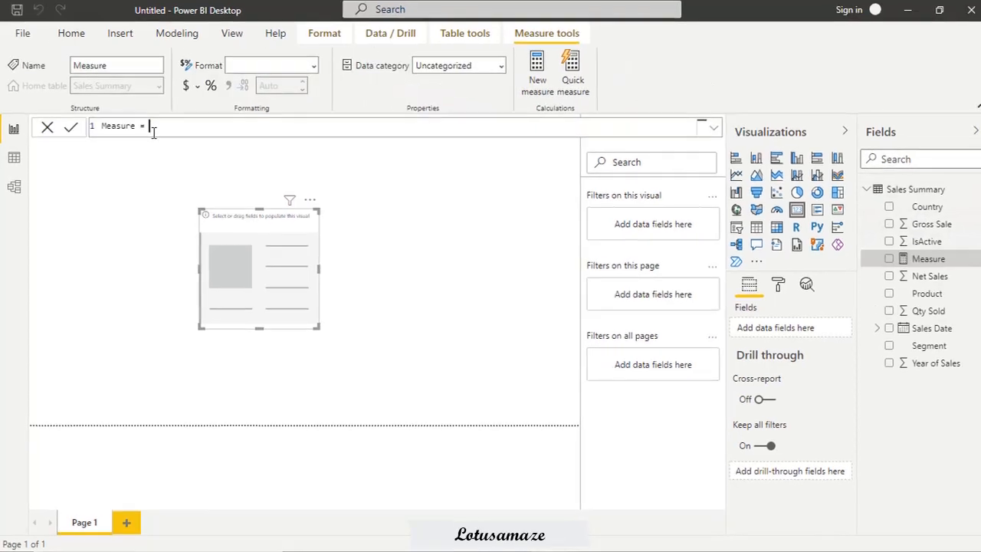
text(MIN()
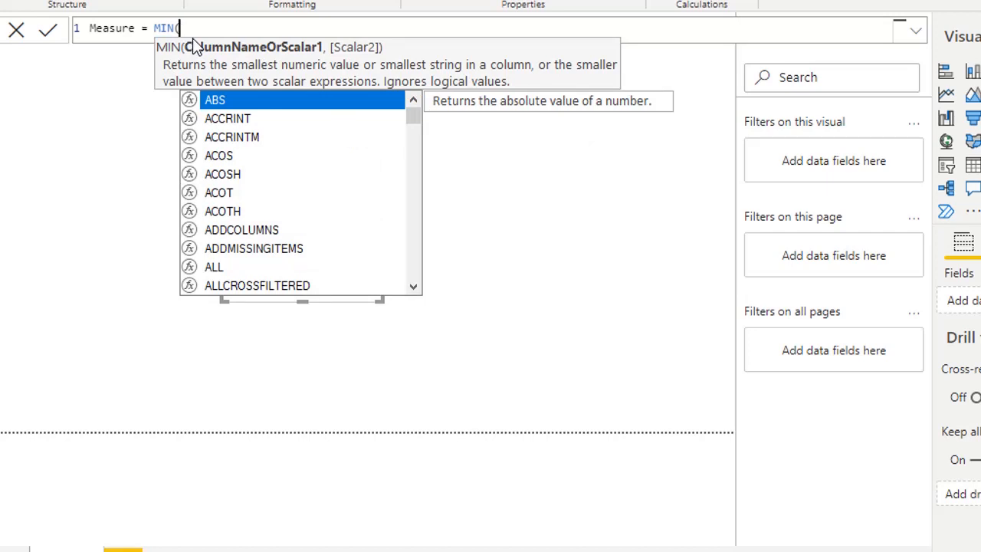
text(1)
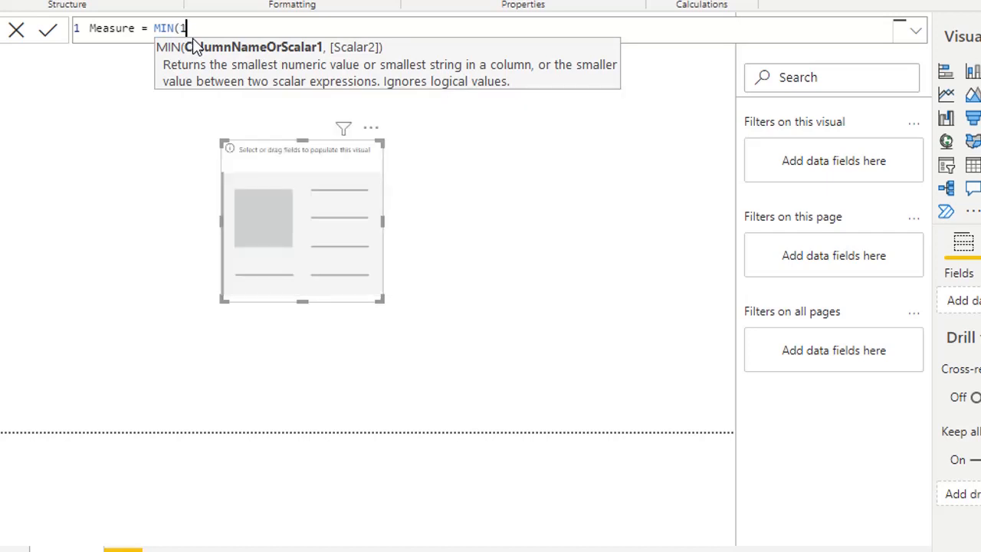
text(,B)
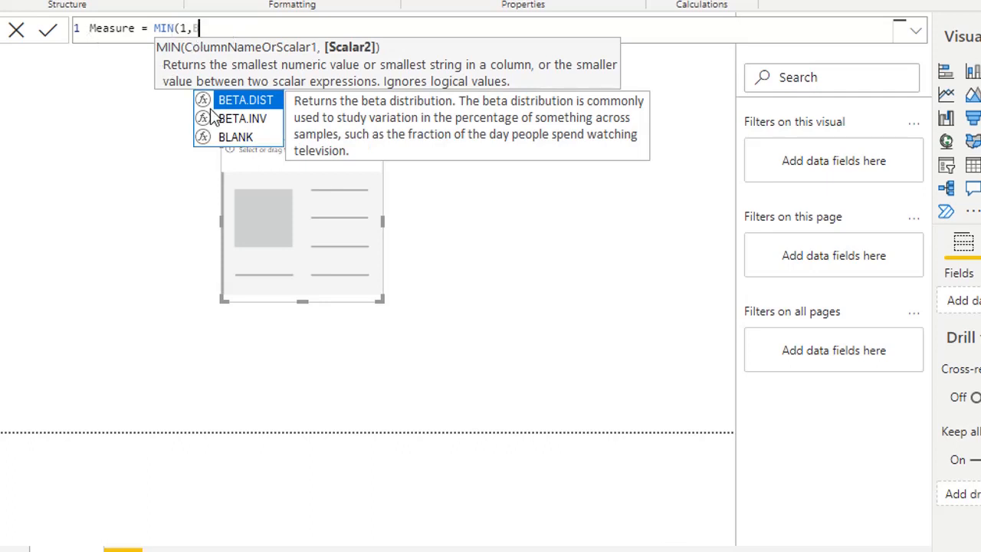
click(221, 137)
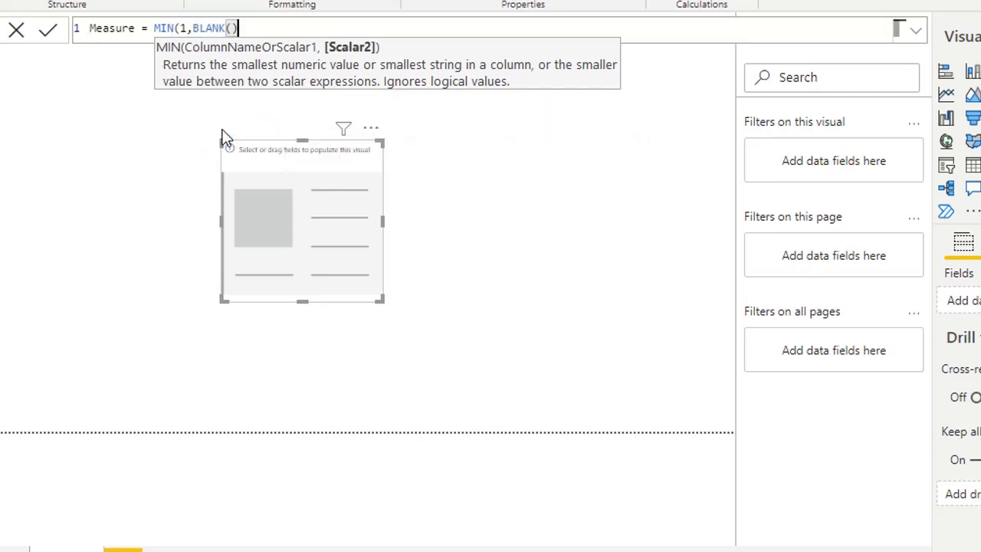
text())
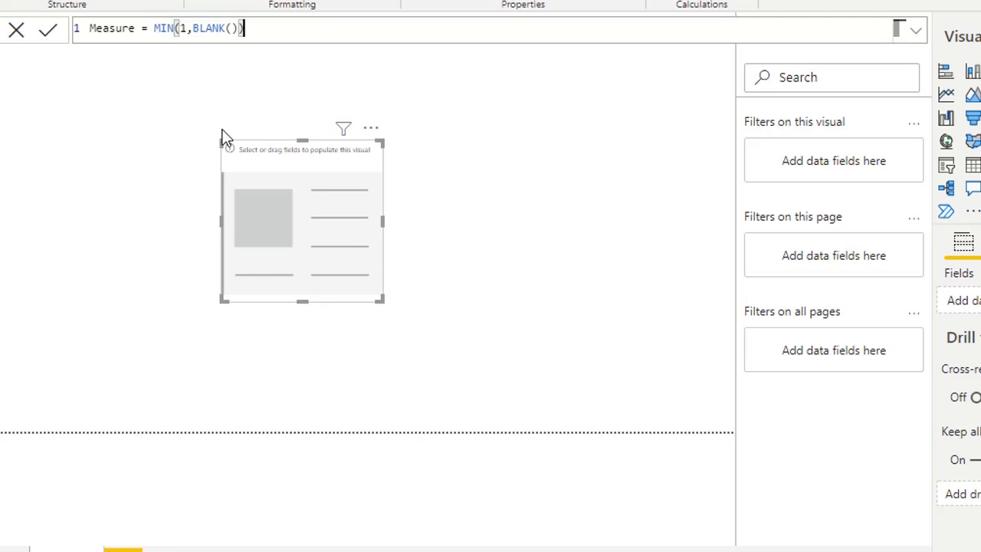
click(50, 32)
drag(973, 230, 309, 225)
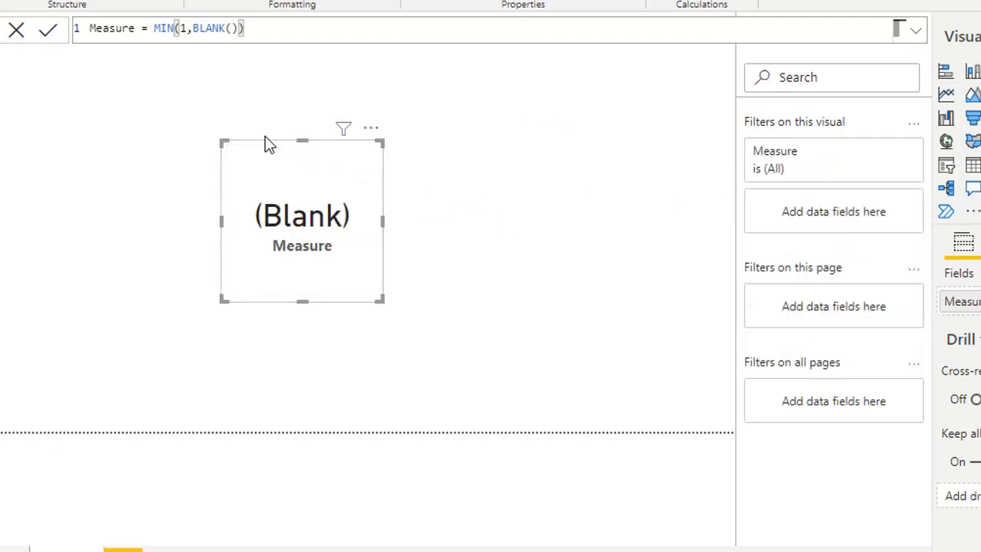
Change the first argument of the measure's MIN function to -1 and apply the formula.
click(182, 28)
text(-)
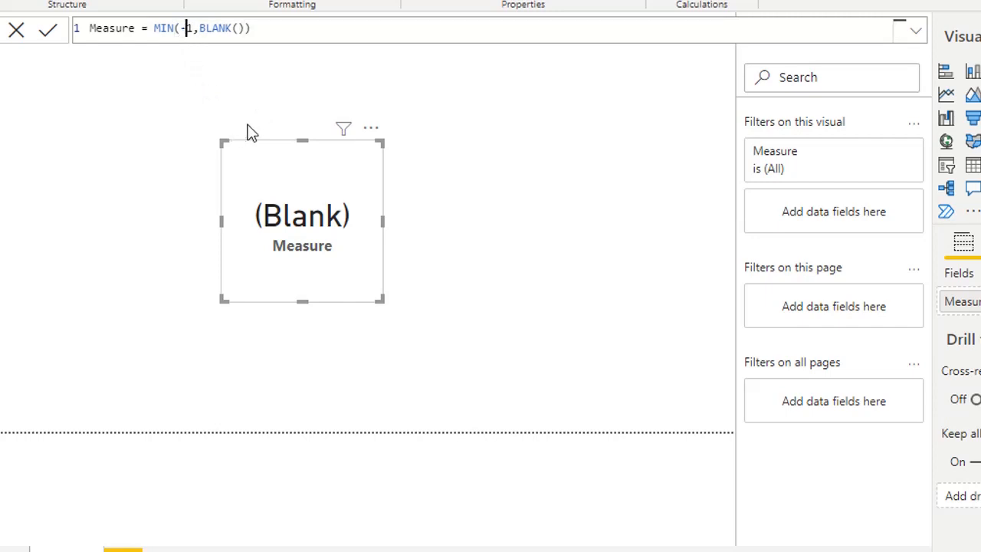
click(49, 34)
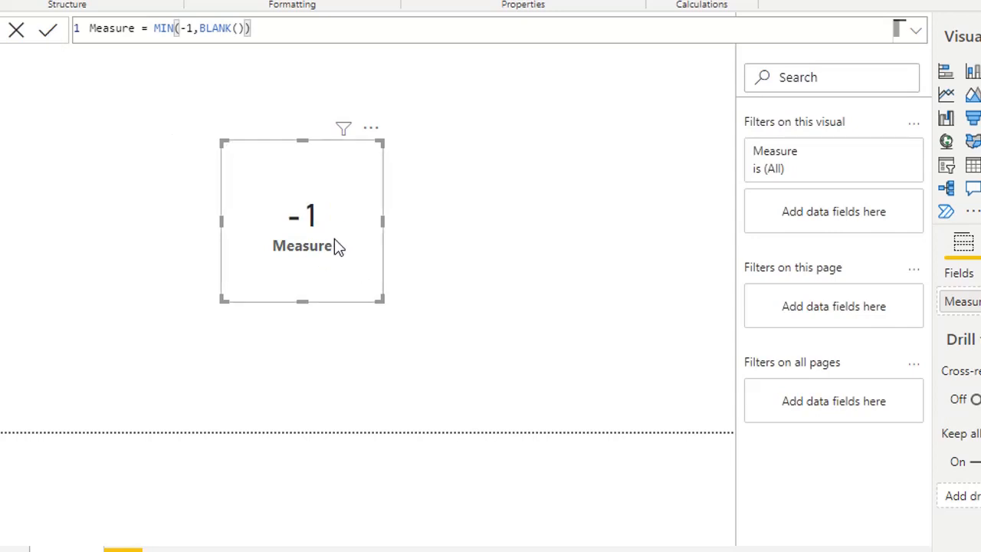
Replace the first argument of the measure's MIN function with BLANK().
click(193, 28)
key(BackSpace)
key(BackSpace)
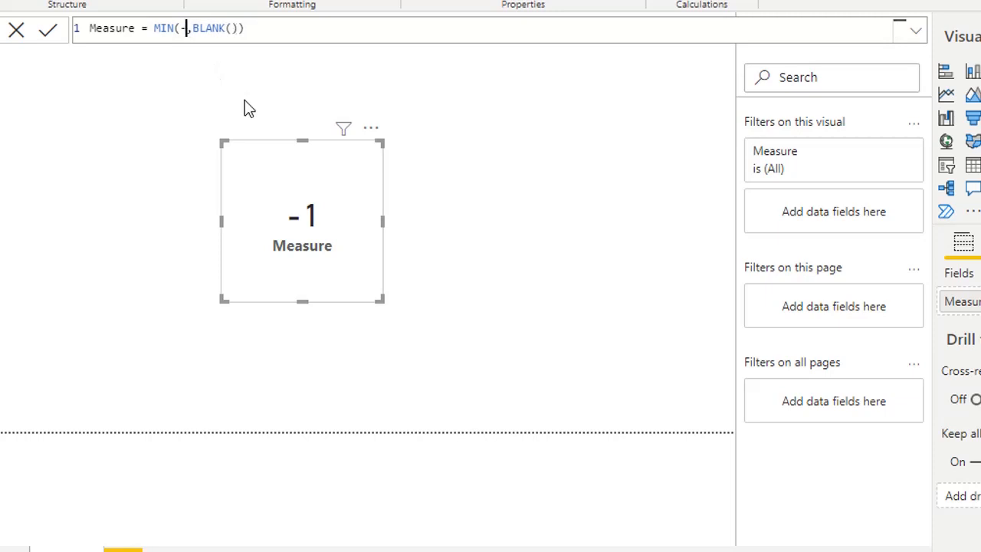
text(B)
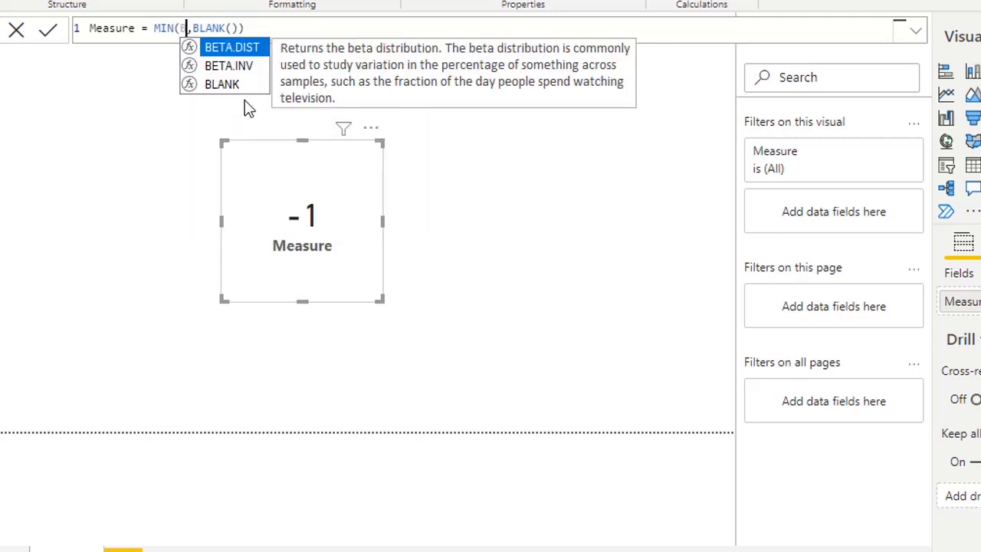
click(218, 85)
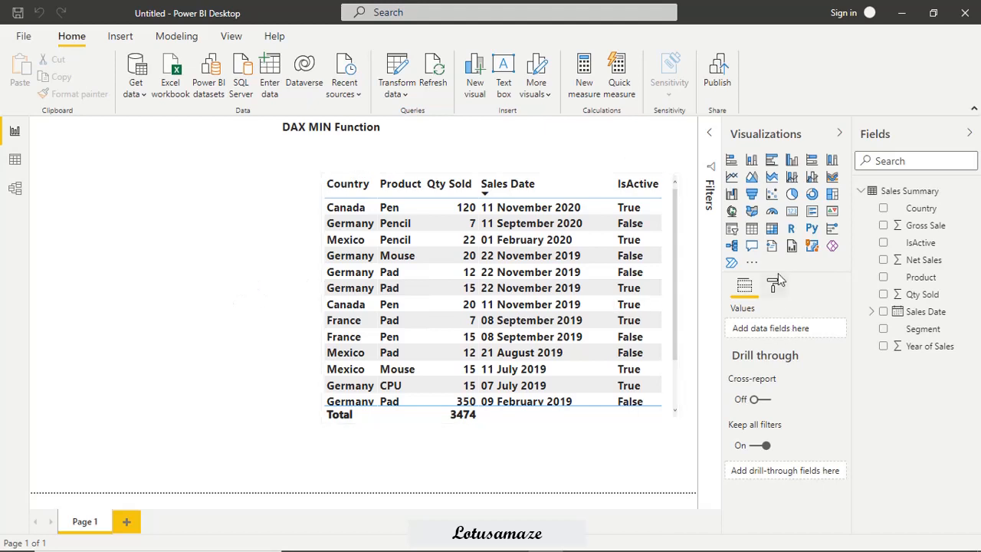
Add a card visual, shrink it to about half its size and place it beside the sales table.
click(792, 216)
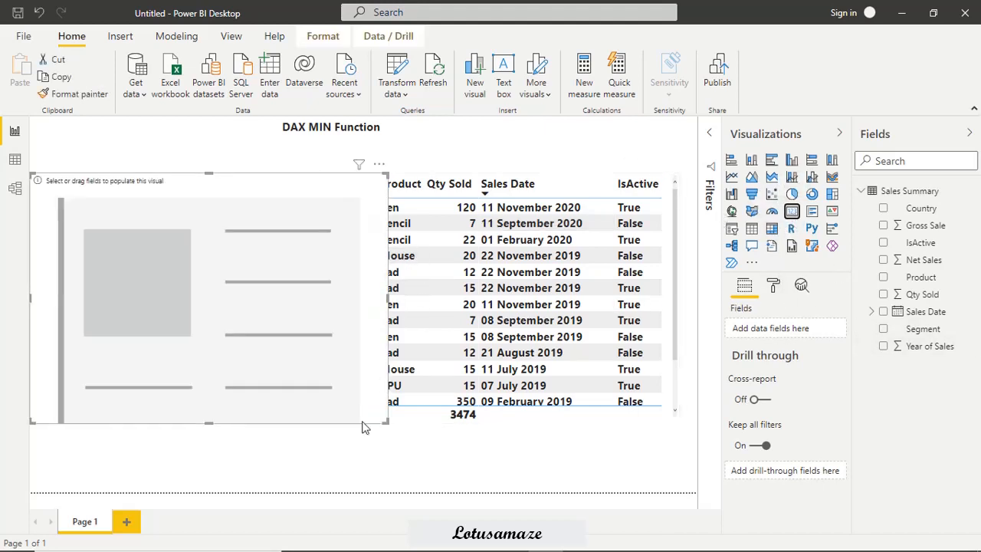
drag(383, 418, 197, 304)
drag(139, 233, 203, 288)
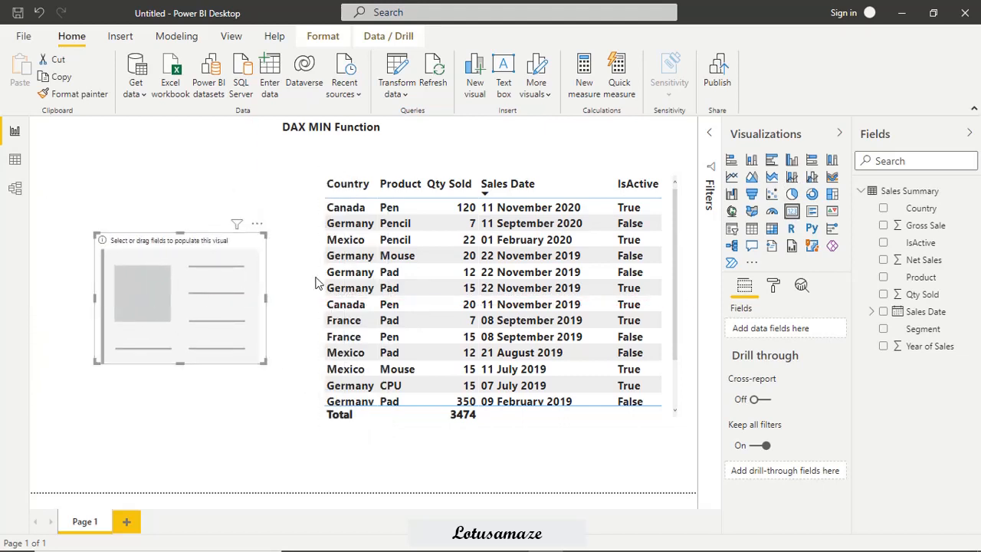
Create the Sales Summary measure MIN Country = MIN('Sales Summary'[Country]) and display it in the card.
right_click(903, 195)
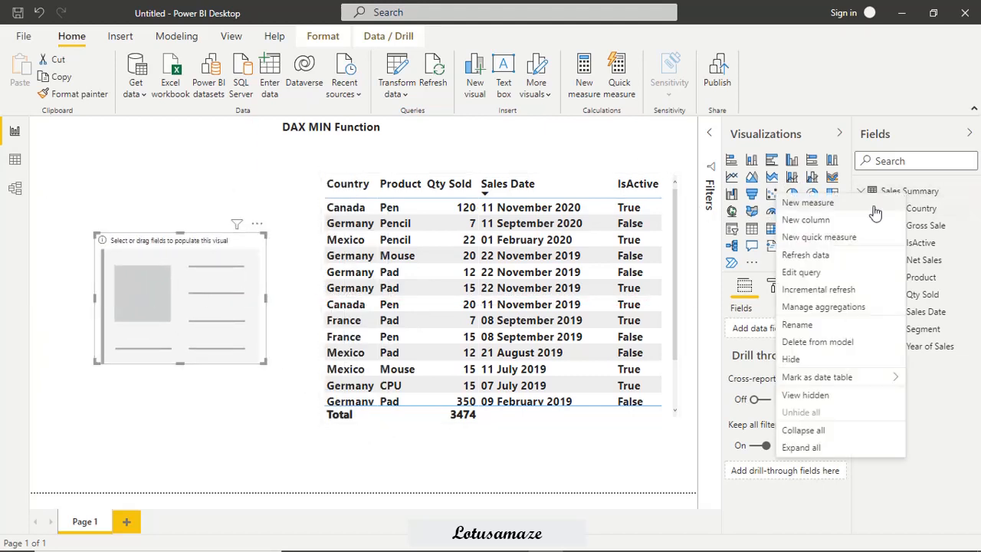
click(838, 212)
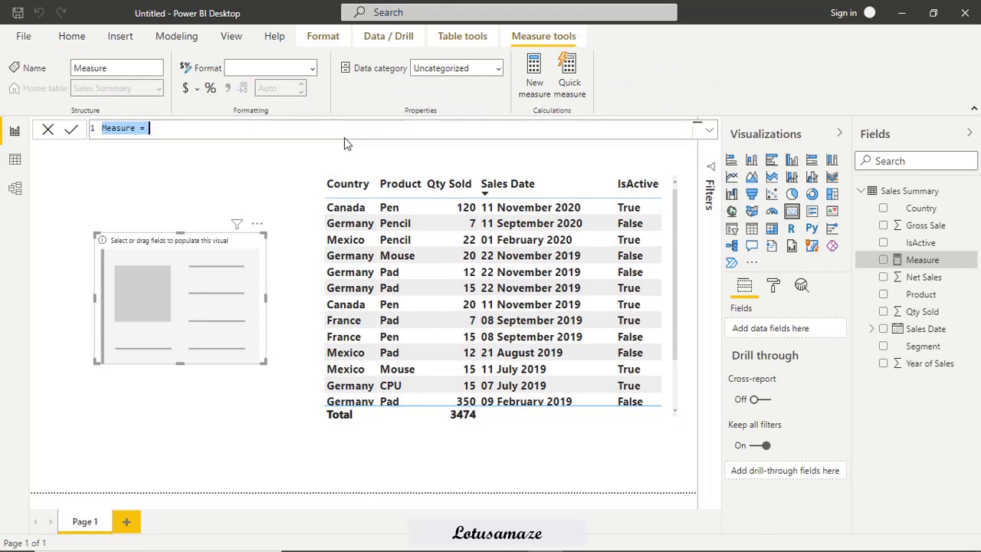
double_click(108, 128)
text(MIN Country)
click(186, 132)
text(MIN()
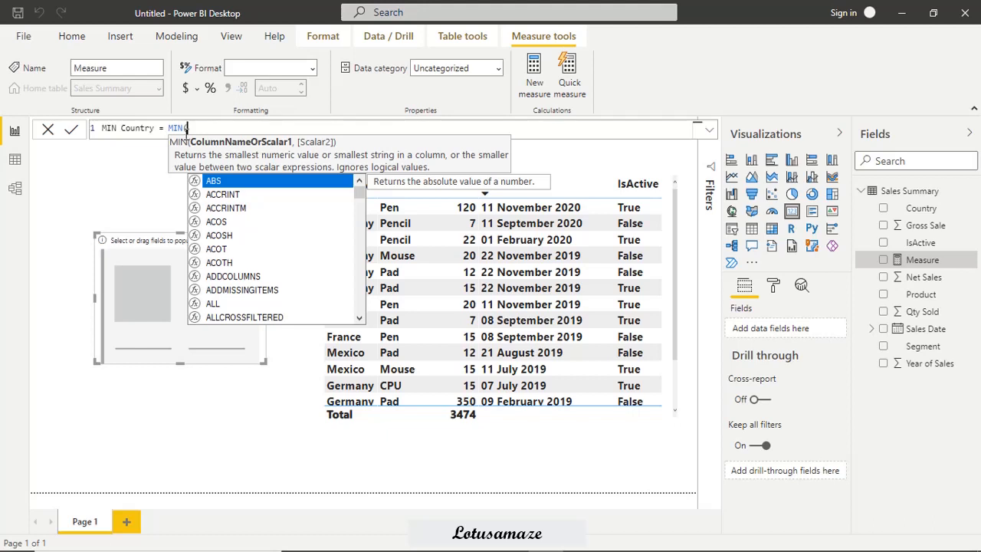
text(S)
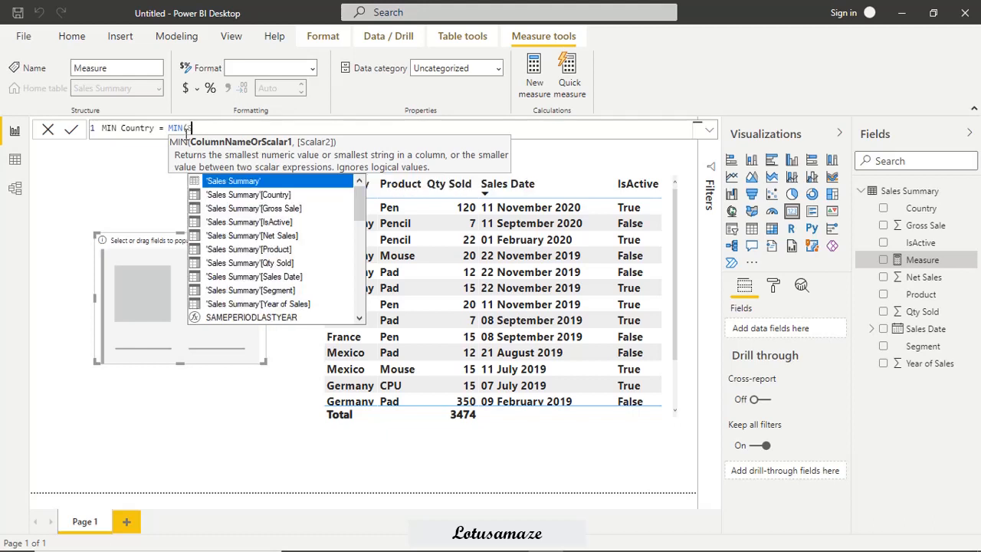
click(263, 197)
text())
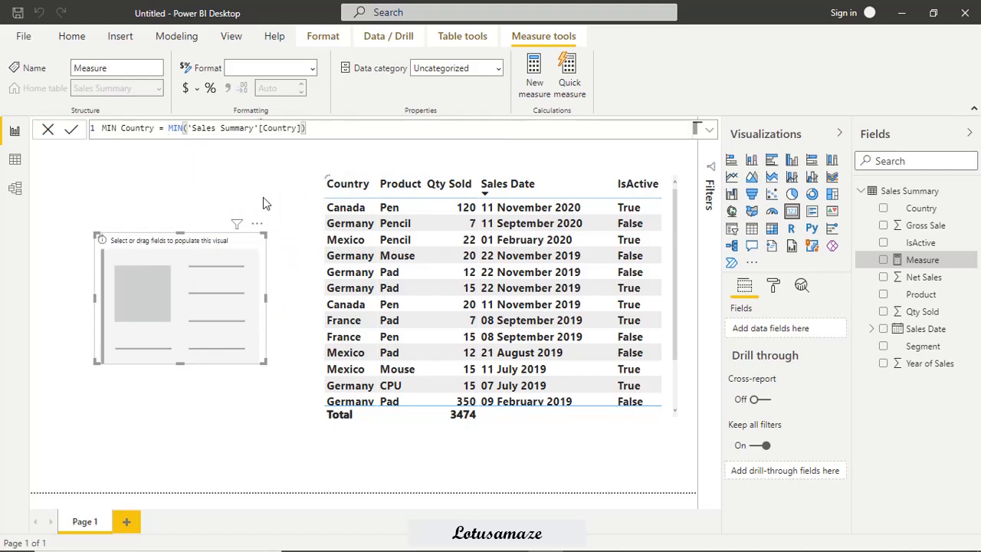
key(Return)
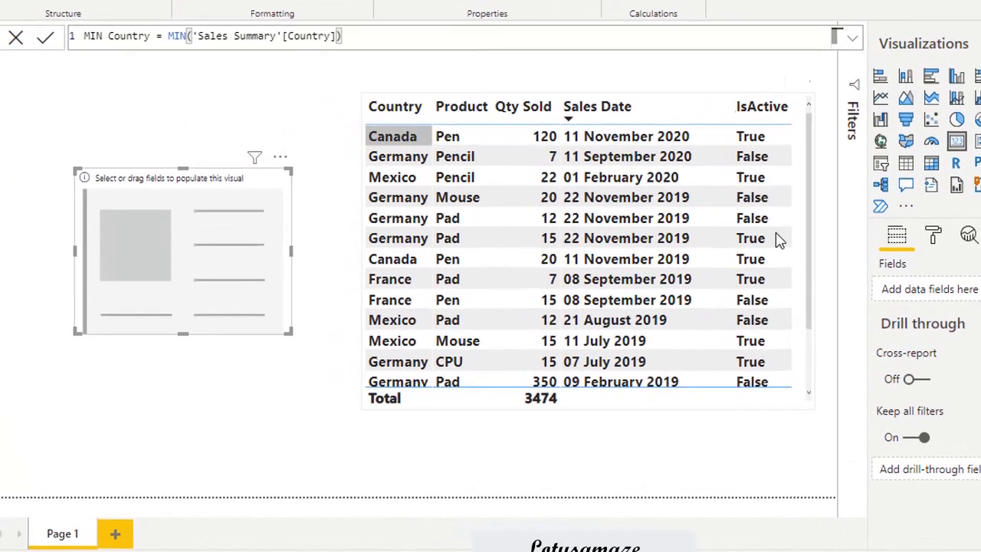
drag(977, 215, 237, 246)
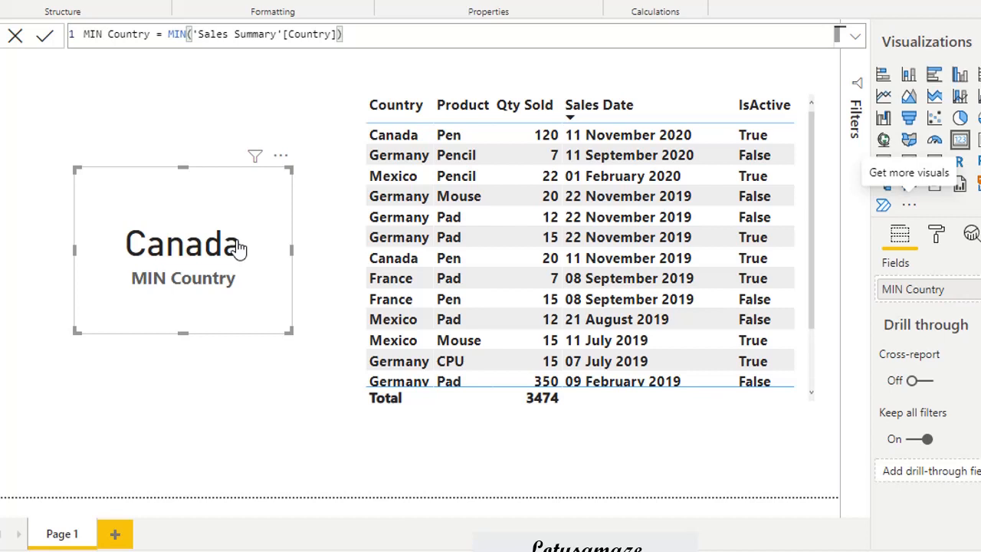
Make the measure return the minimum of 'Sales Summary'[Product] and rename it MIN Product.
double_click(325, 32)
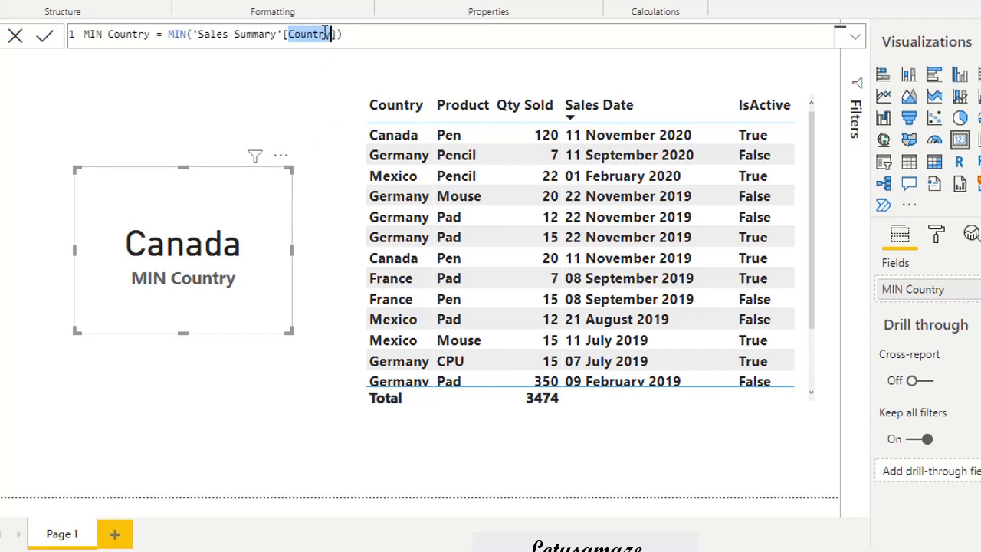
text(P)
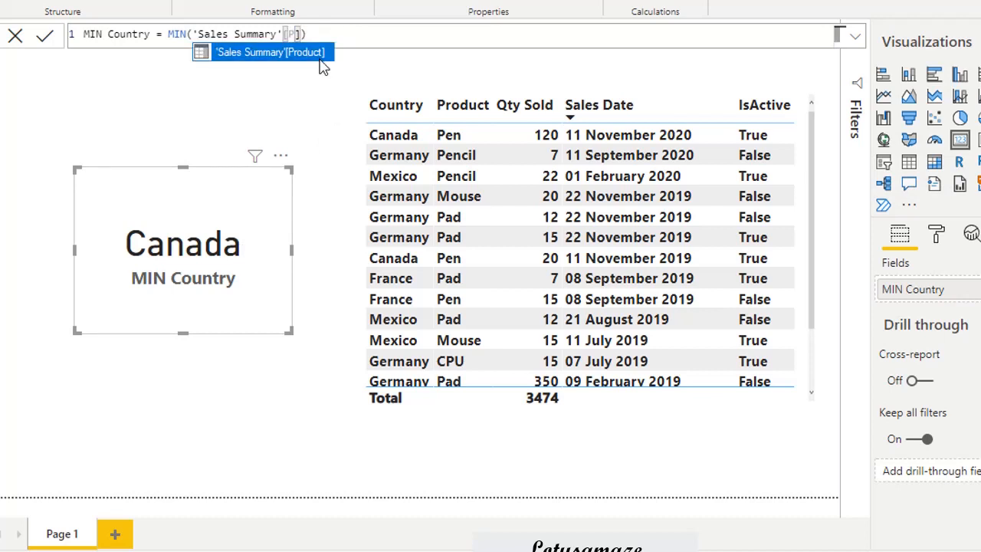
key(Tab)
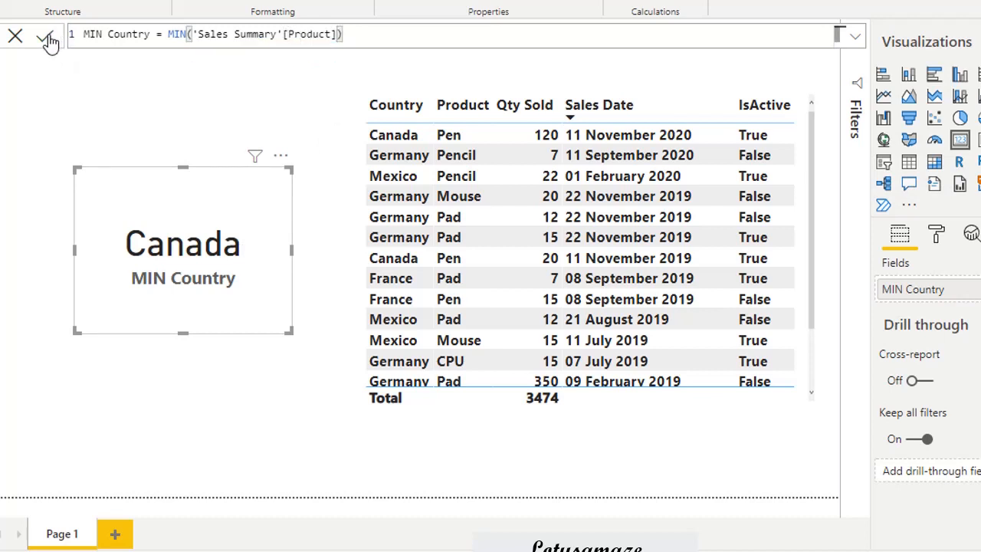
double_click(128, 34)
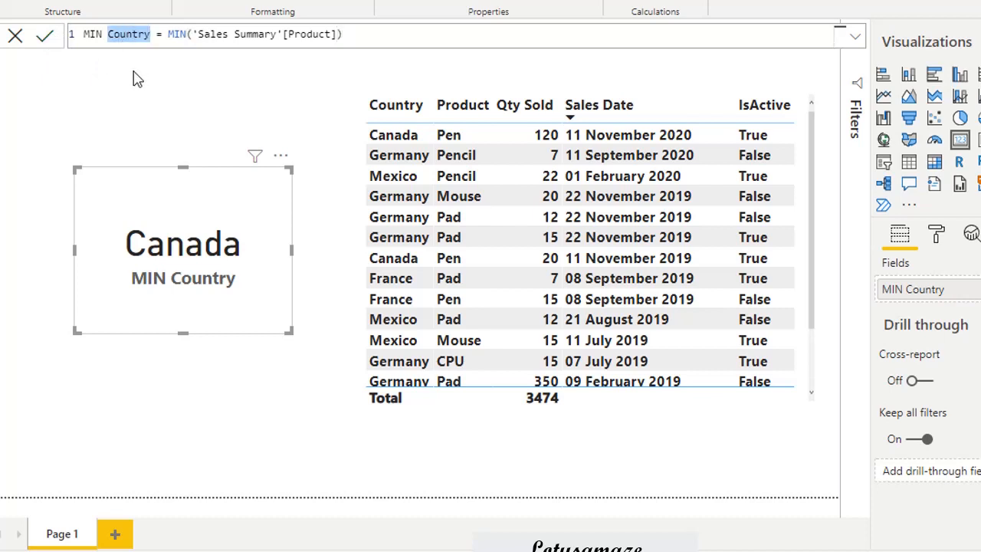
text(Product)
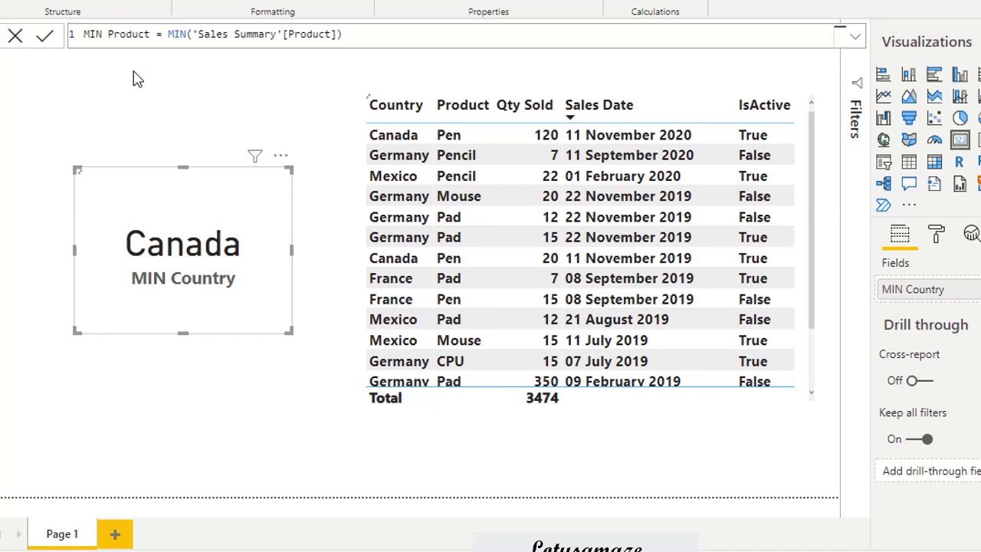
key(Return)
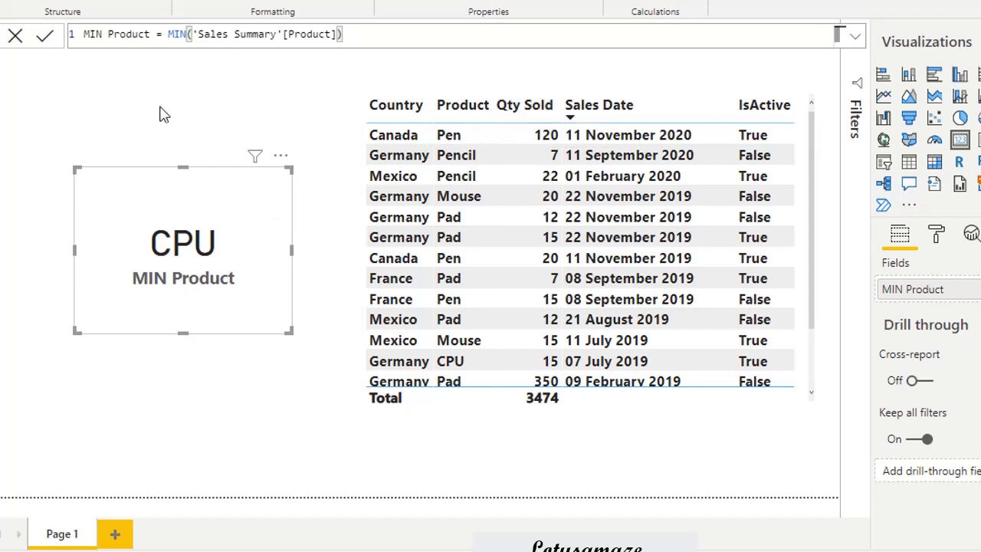
Rename the measure MIN QTY Sold and make it return the minimum of 'Sales Summary'[Qty Sold].
double_click(125, 34)
text(CTY Sold)
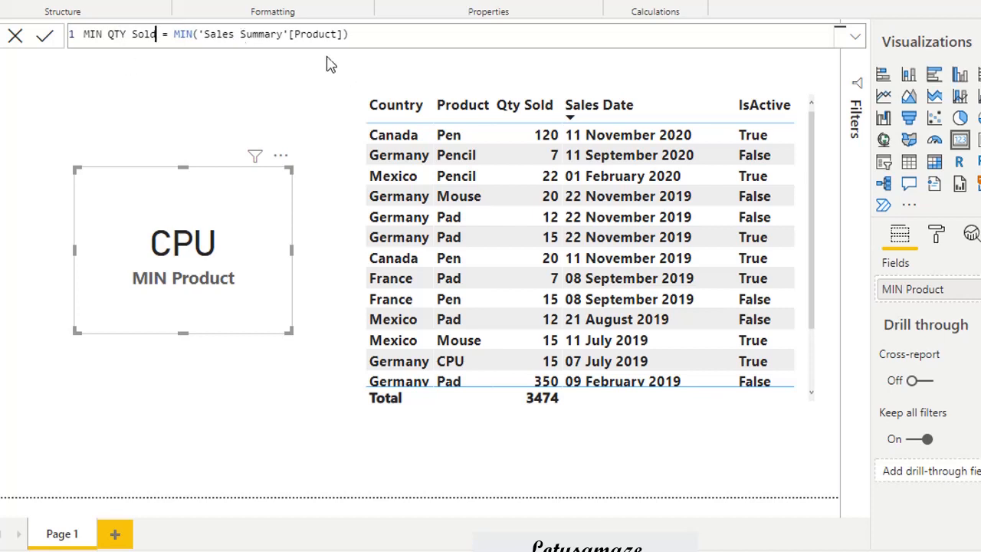
double_click(333, 34)
key(BackSpace)
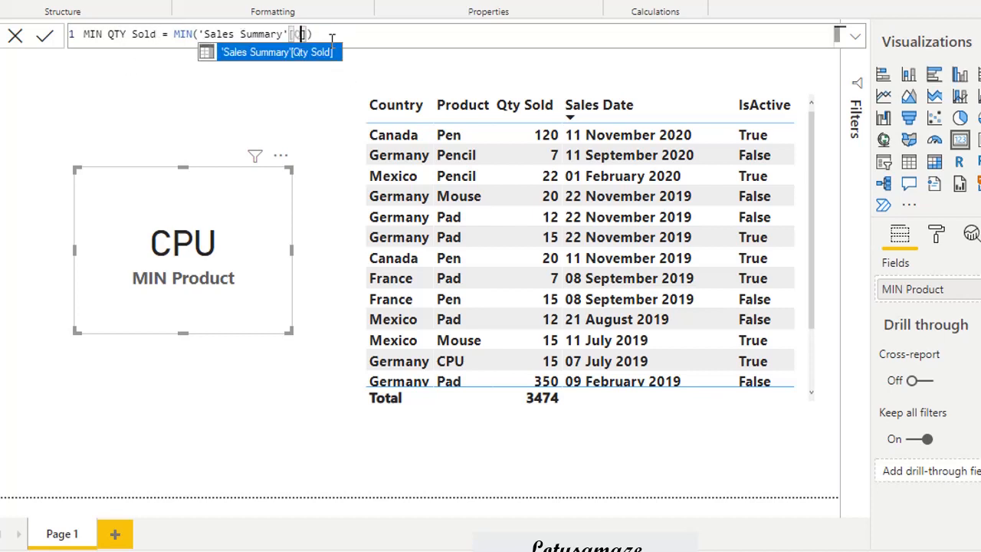
click(325, 61)
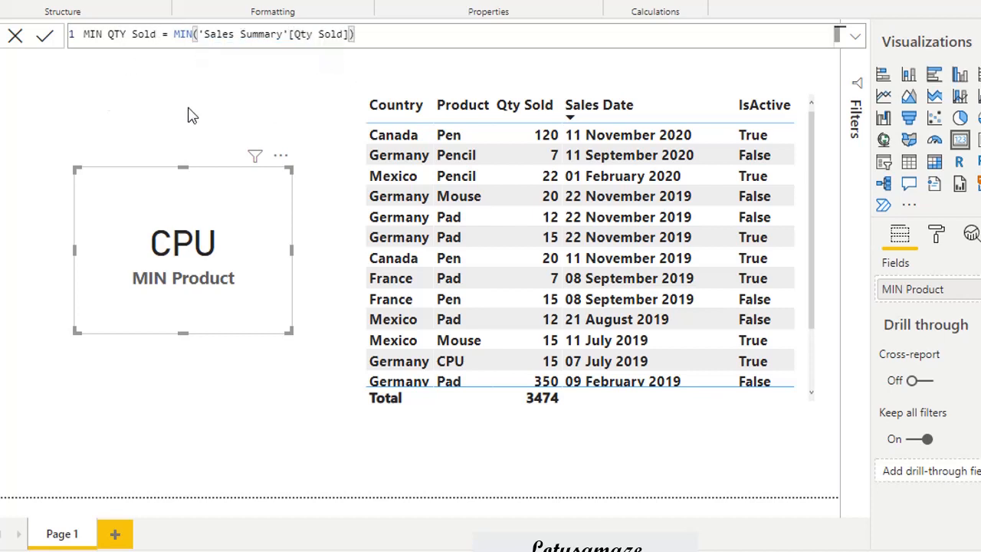
click(40, 42)
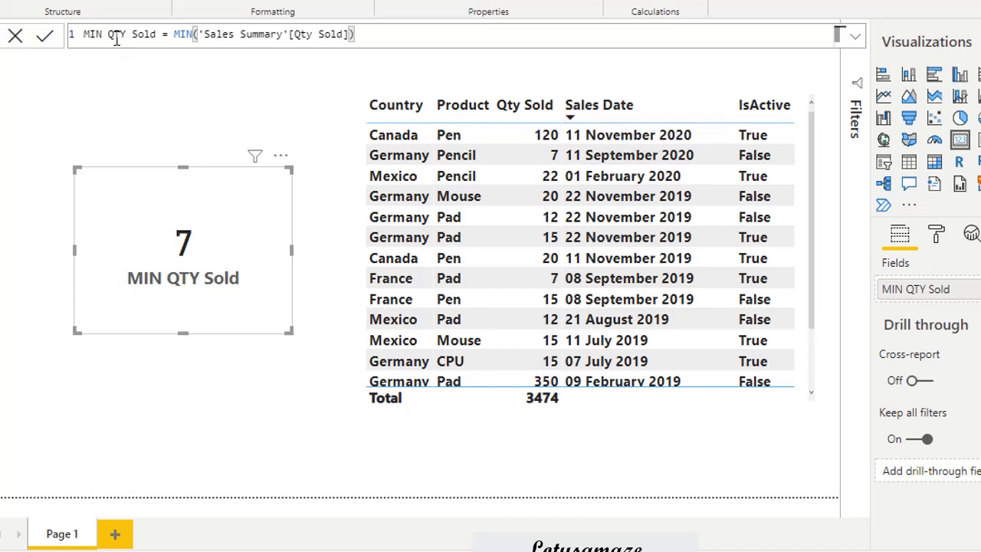
Rename the measure MIN Sales Dated and make it return the minimum of 'Sales Summary'[Sales Date].
drag(155, 37, 108, 37)
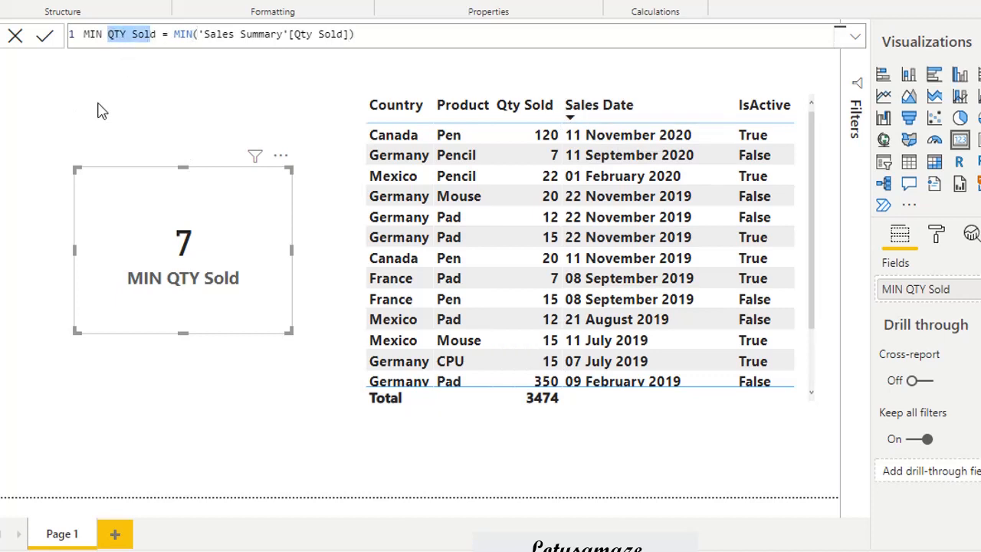
text(Sales Date)
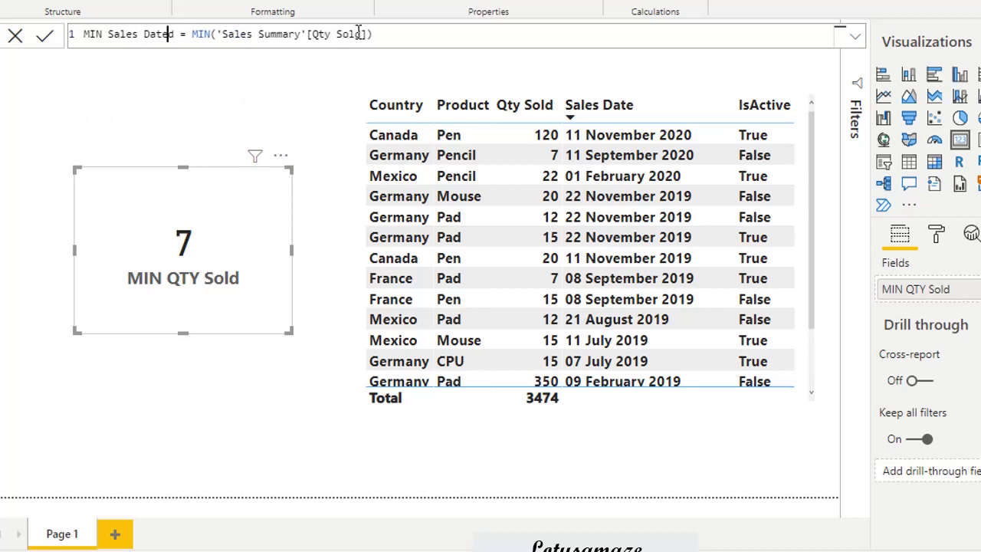
drag(361, 34, 312, 34)
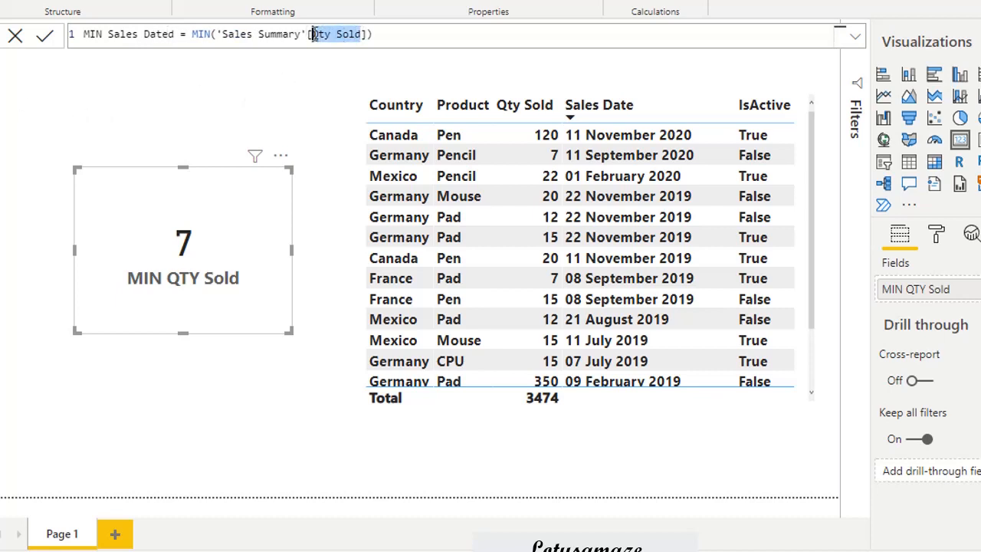
text(S)
click(323, 61)
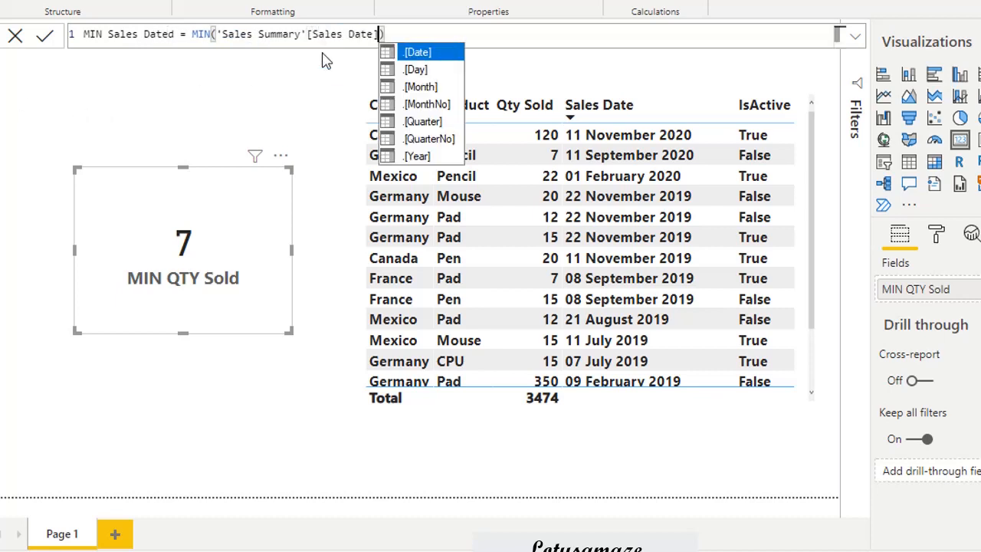
click(44, 35)
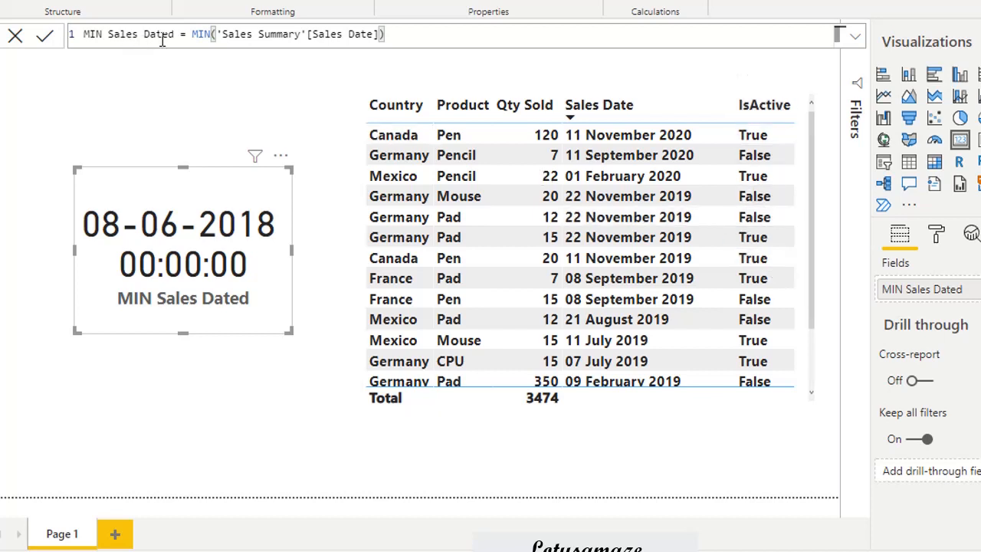
Rename the measure MIN IsActive with the formula MIN('Sales Summary'[IsActive]) and open the card's error details.
drag(175, 35, 110, 37)
text(IsAc)
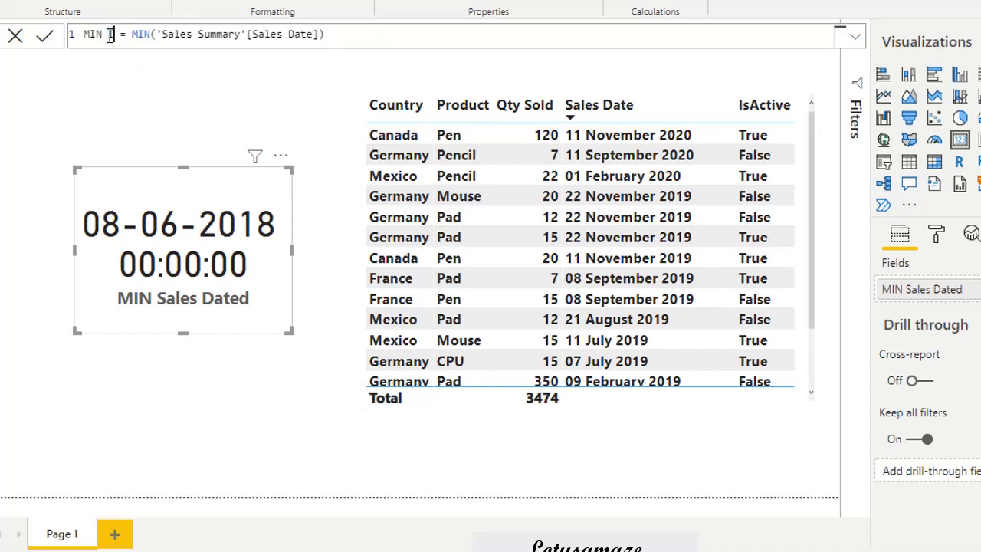
text(tive)
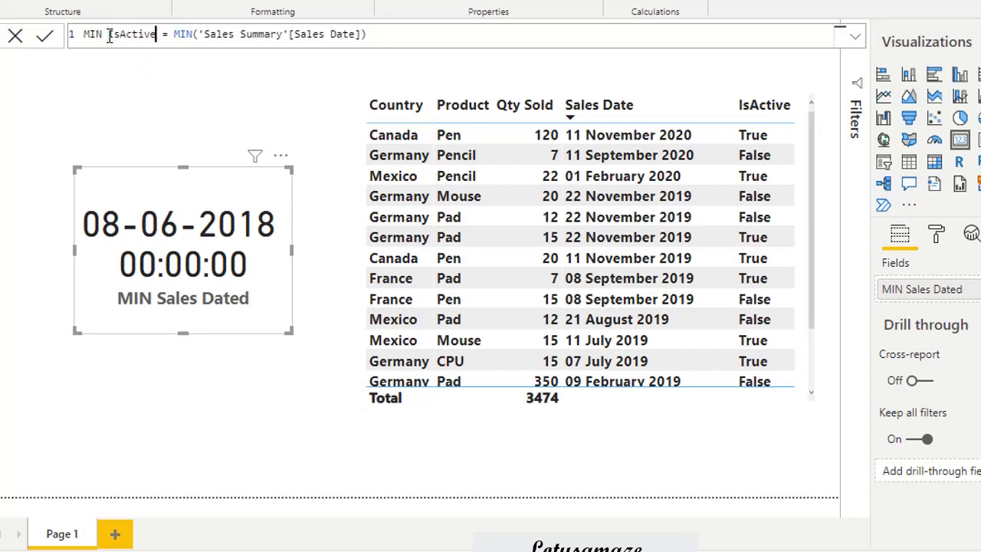
drag(356, 35, 298, 44)
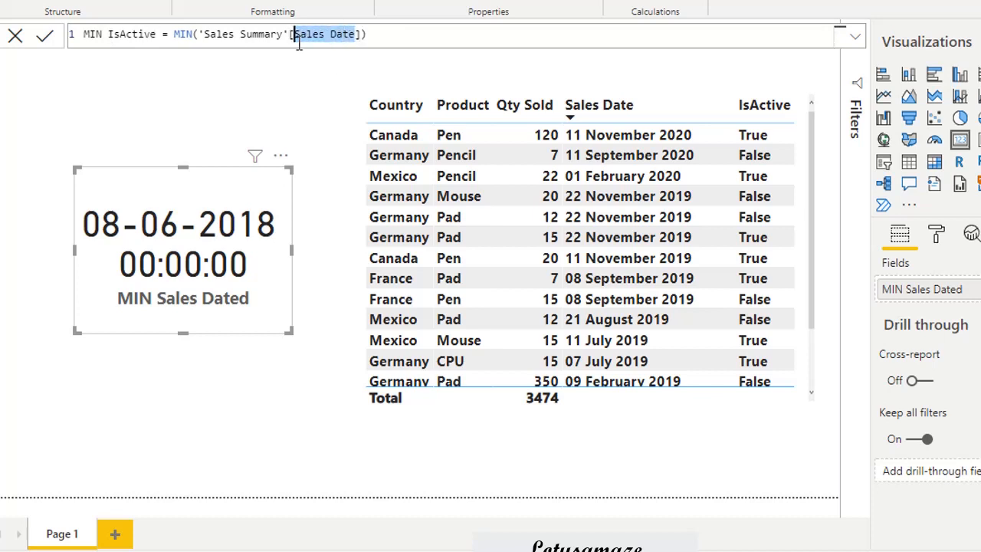
text(I)
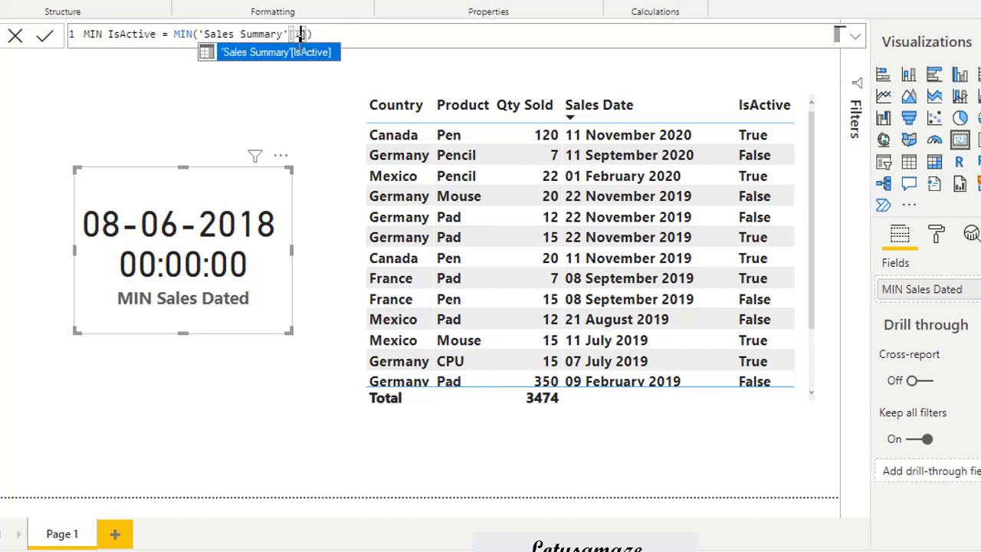
click(301, 52)
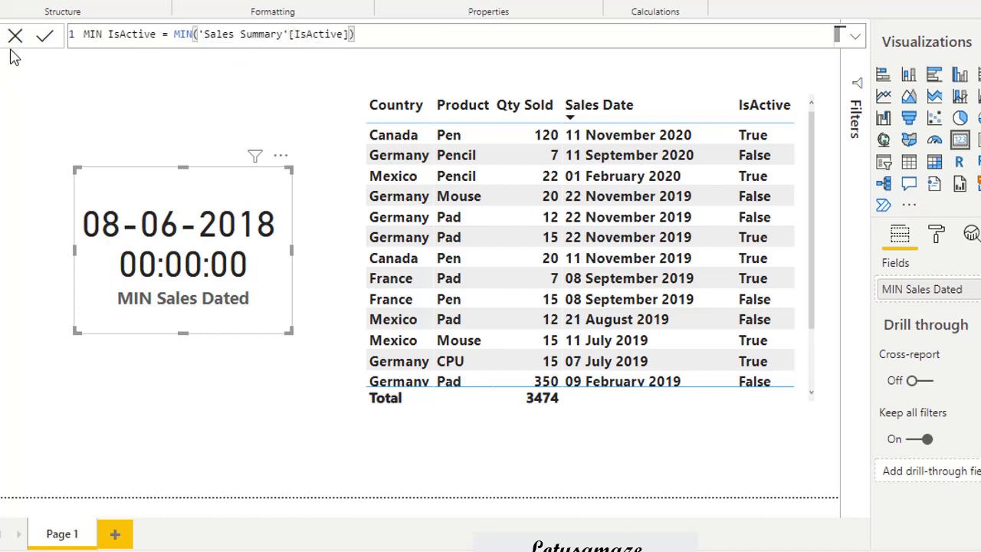
click(46, 39)
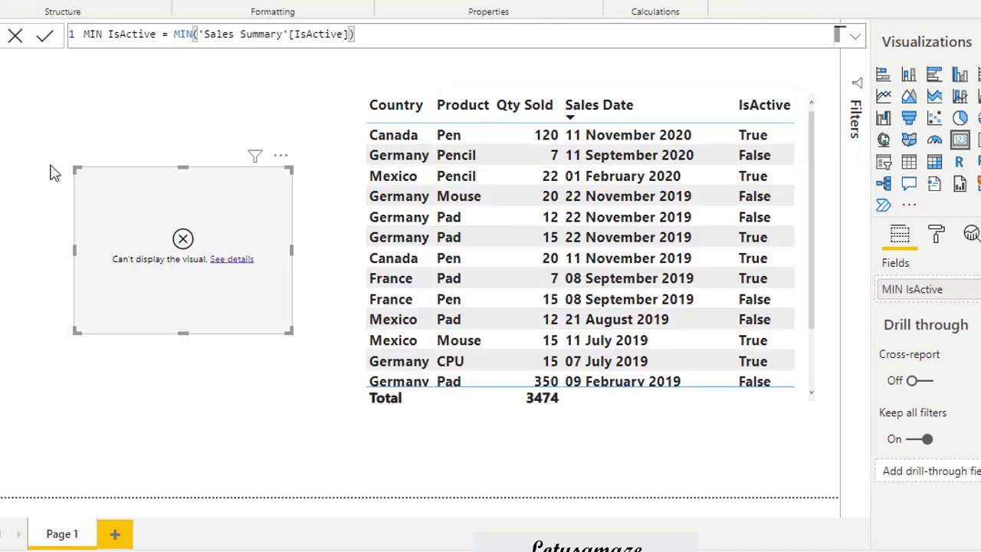
click(235, 261)
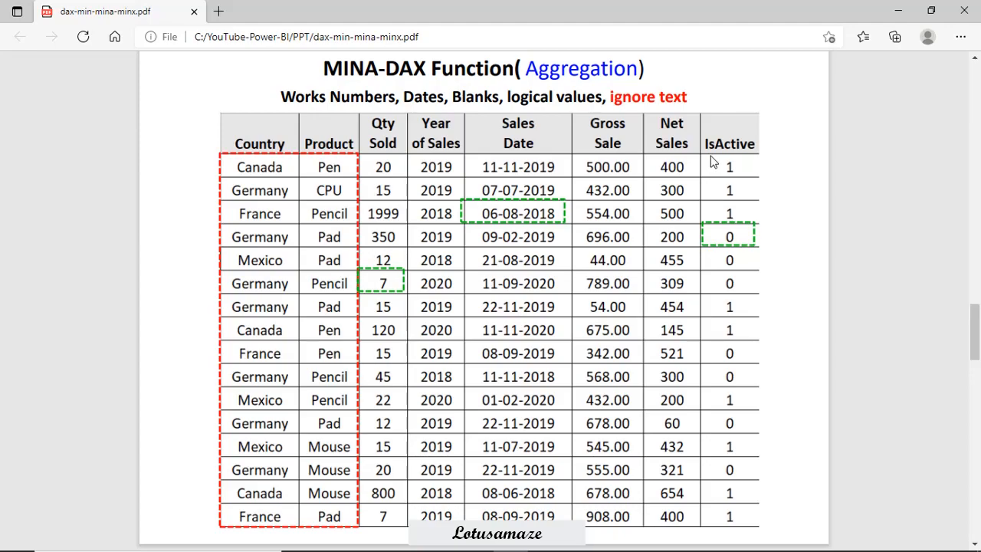
Switch back to Power BI Desktop and redefine the measure as MINA Country = MINA('Sales Summary'[Country]).
click(545, 538)
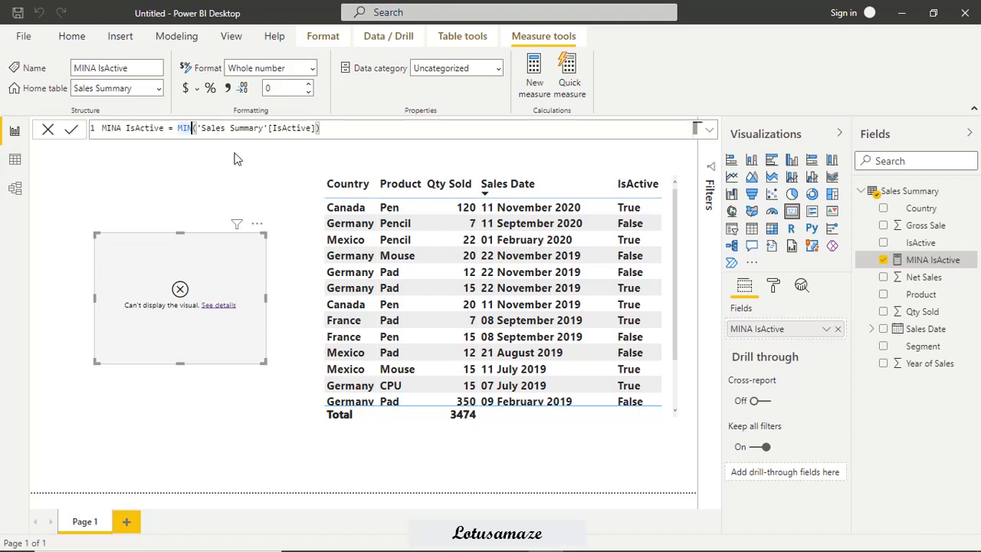
text(A)
double_click(144, 129)
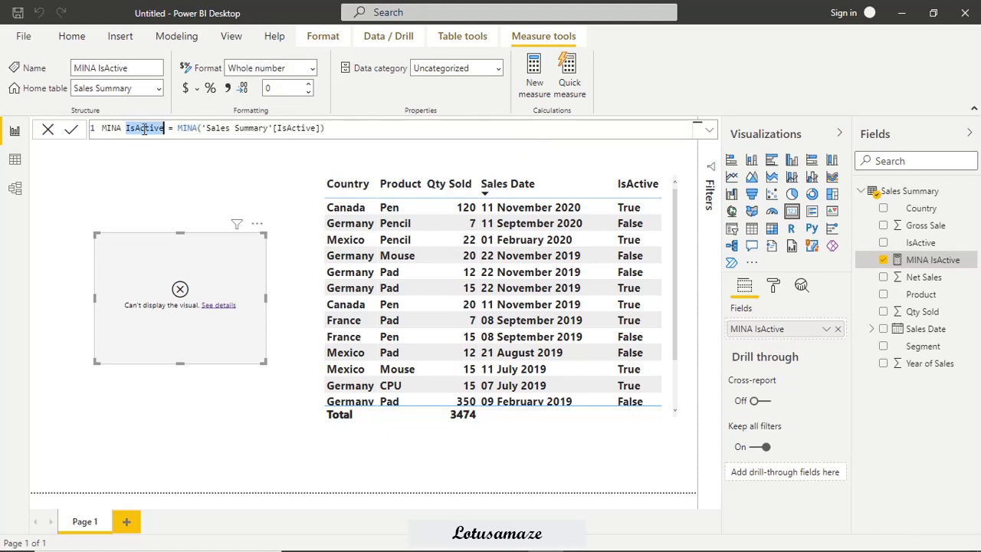
text(Country)
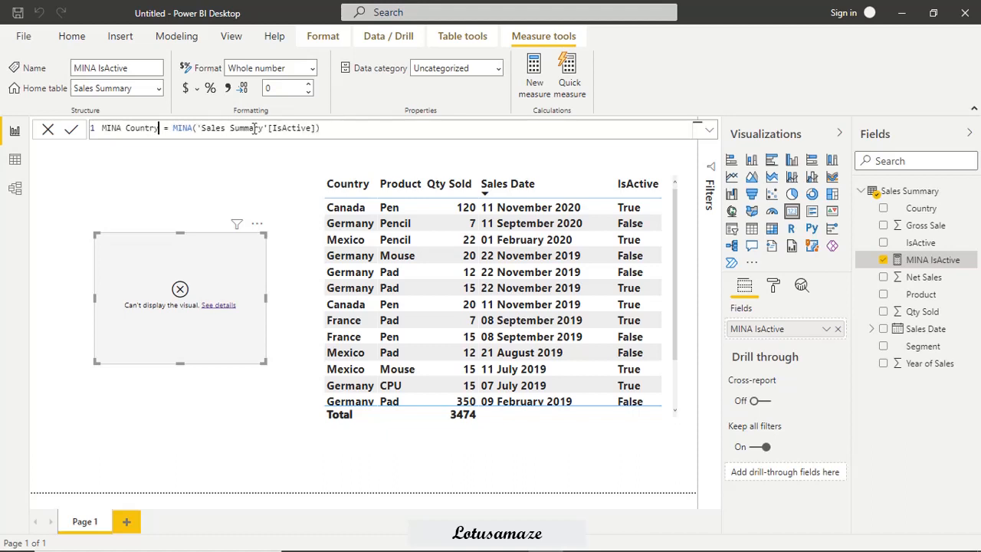
double_click(286, 129)
text(C)
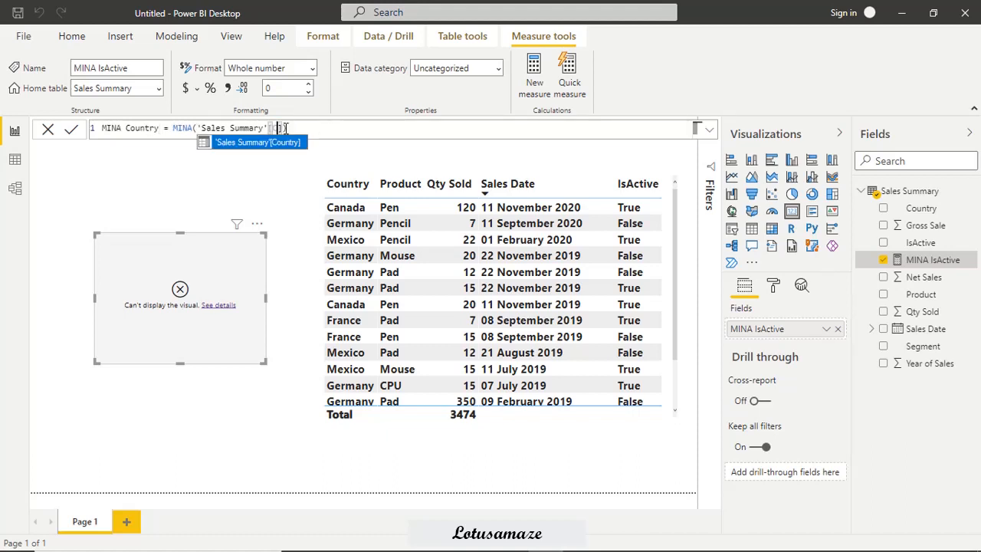
key(Tab)
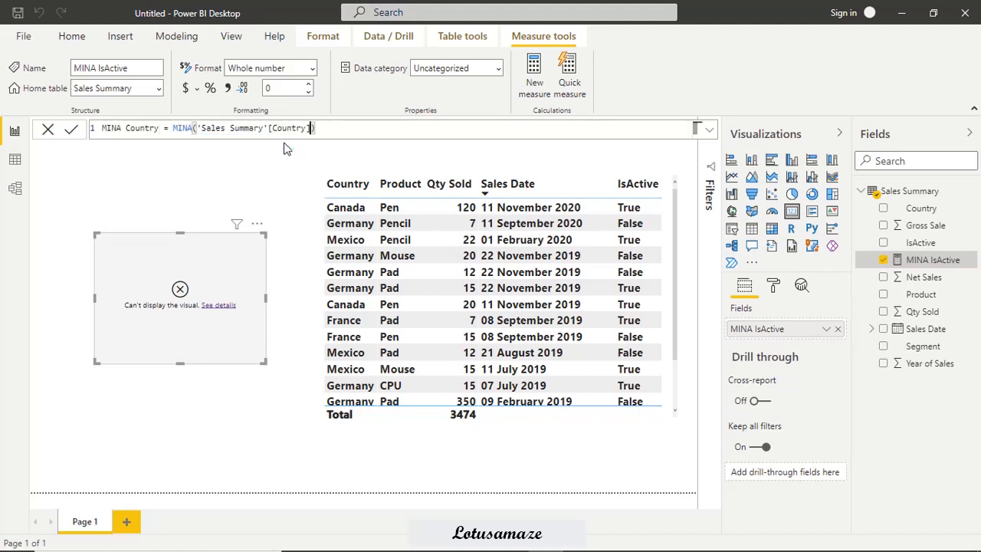
click(74, 132)
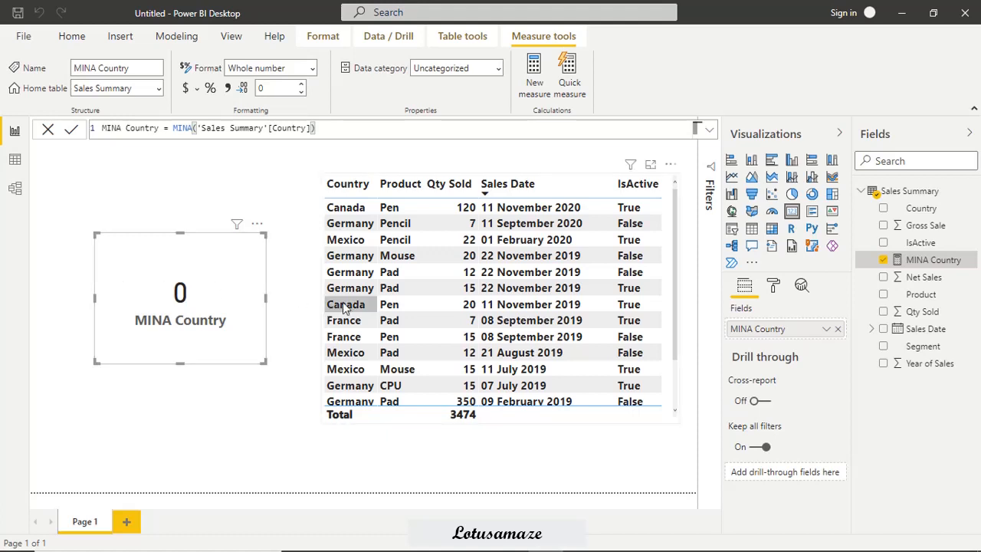
Make the measure apply MINA to 'Sales Summary'[Product] and rename it MINA Product.
double_click(295, 128)
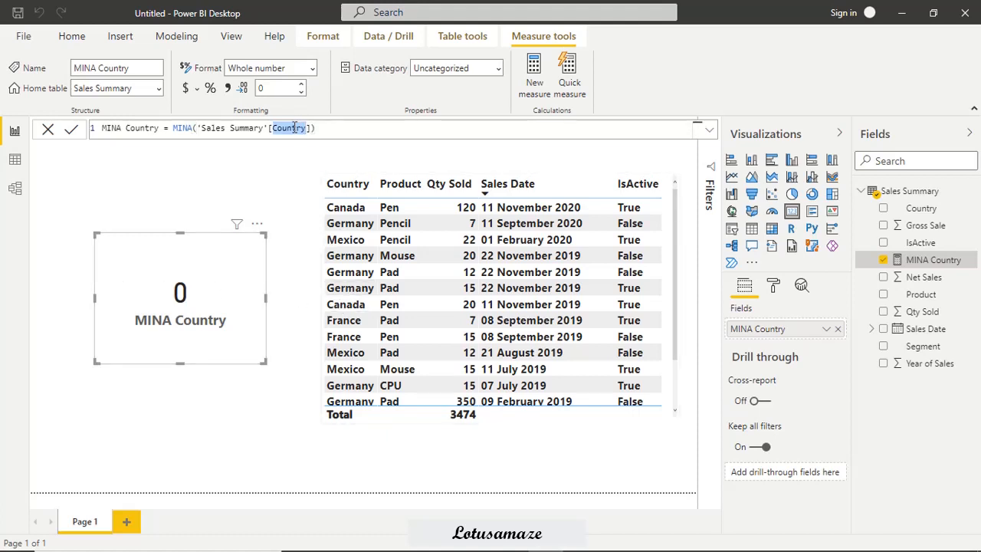
text(p)
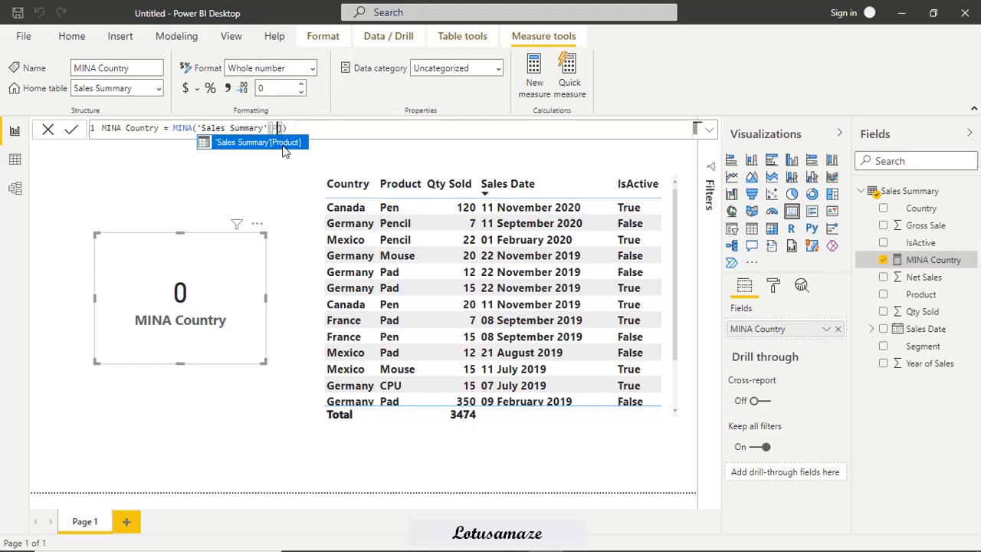
click(285, 143)
double_click(135, 128)
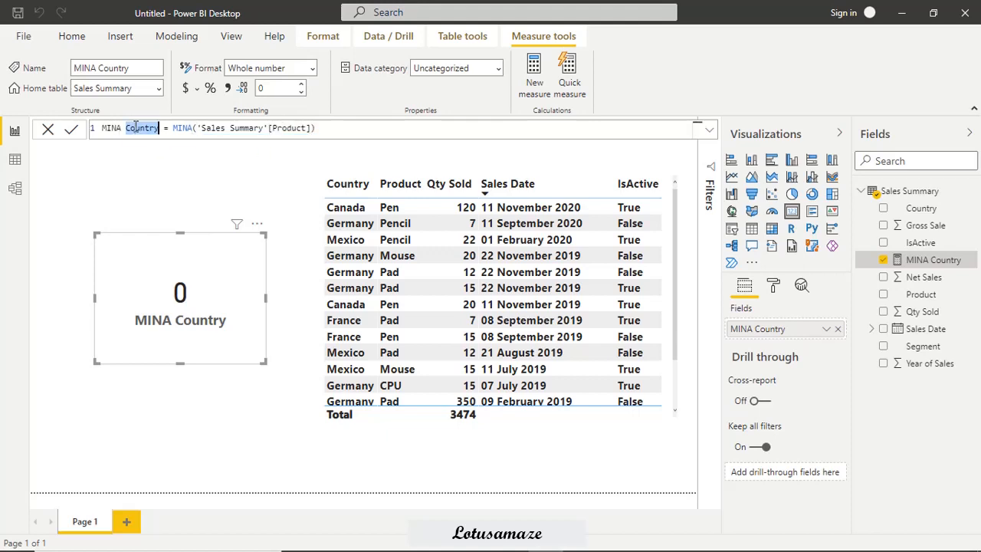
text(Product)
key(Return)
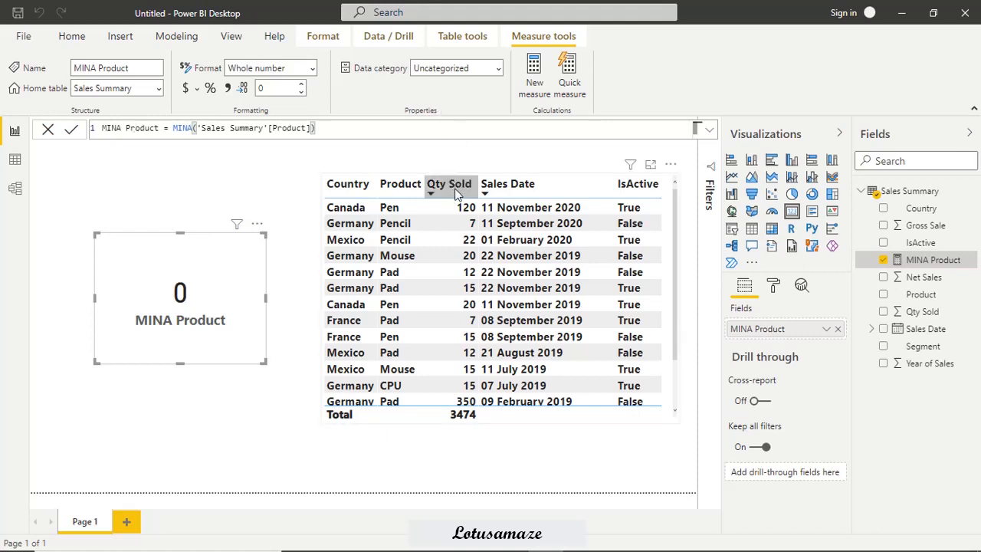
Rename the measure MINA Qty Sold and make it apply MINA to 'Sales Summary'[Qty Sold].
double_click(148, 128)
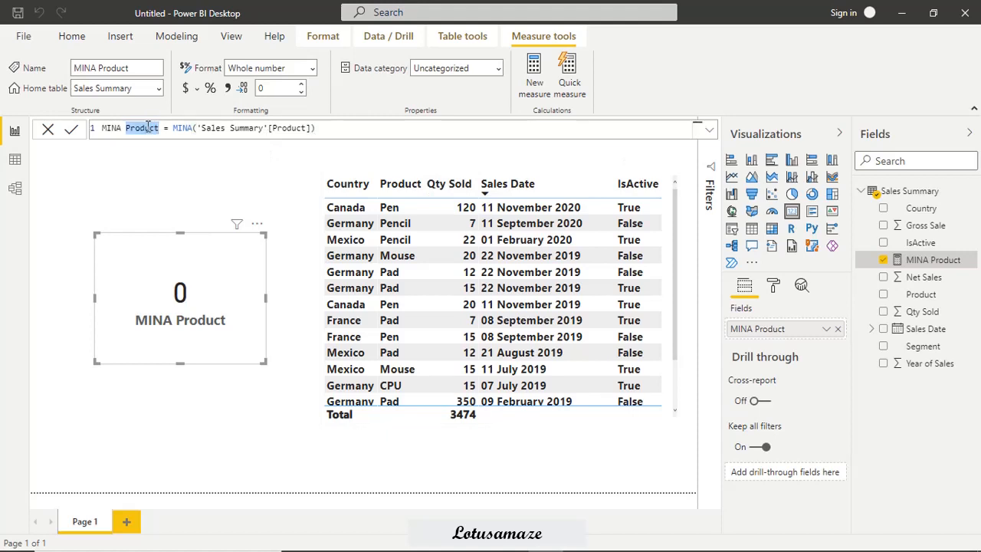
text(Qty So)
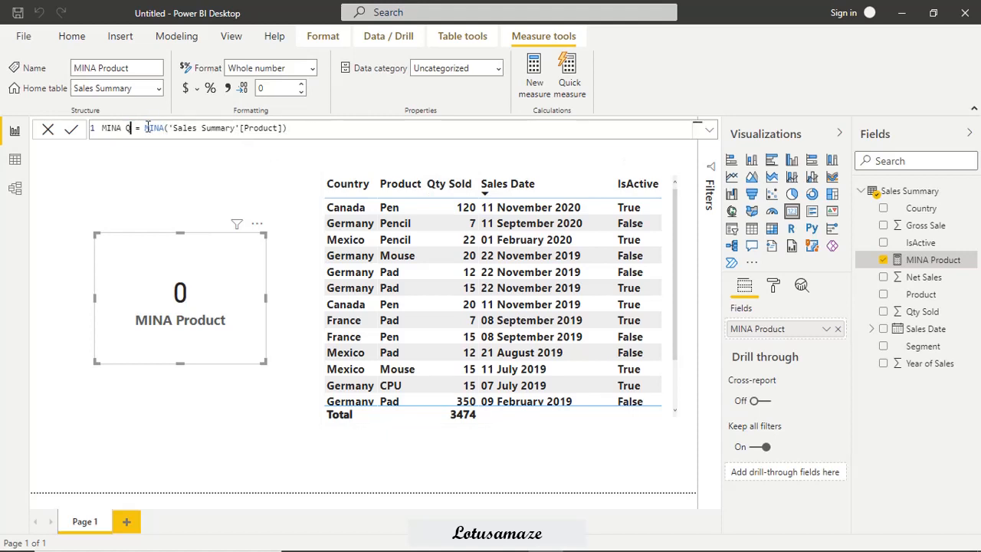
text(ld)
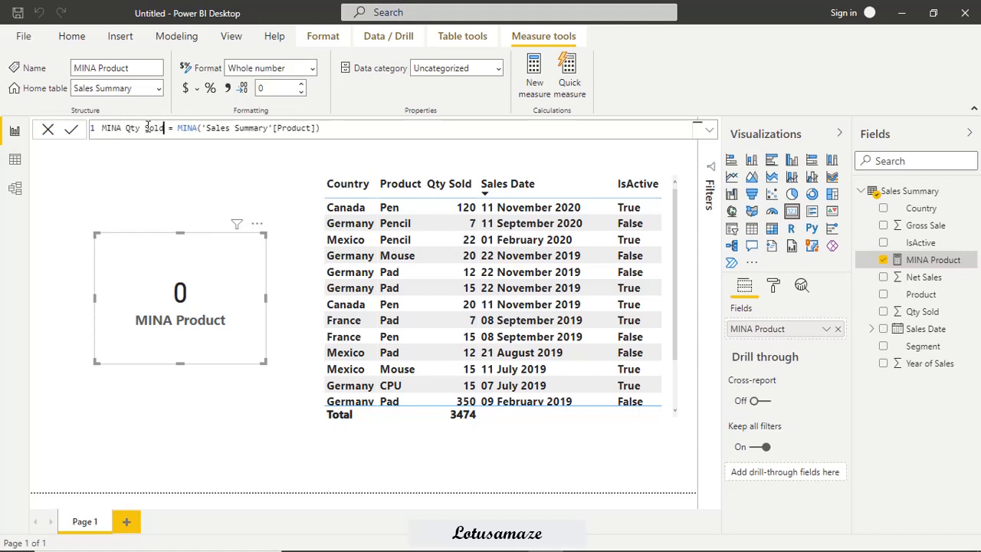
double_click(293, 128)
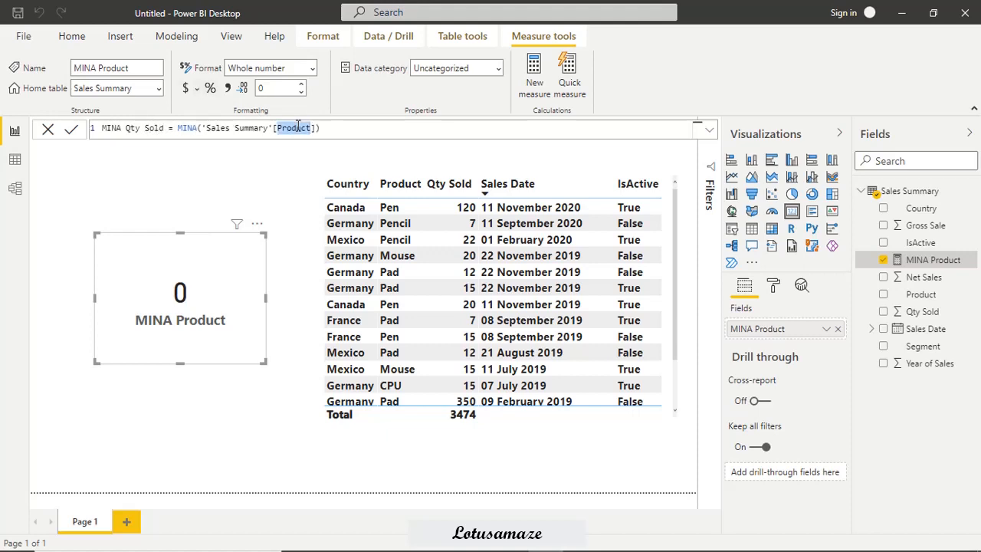
text(Q)
click(305, 149)
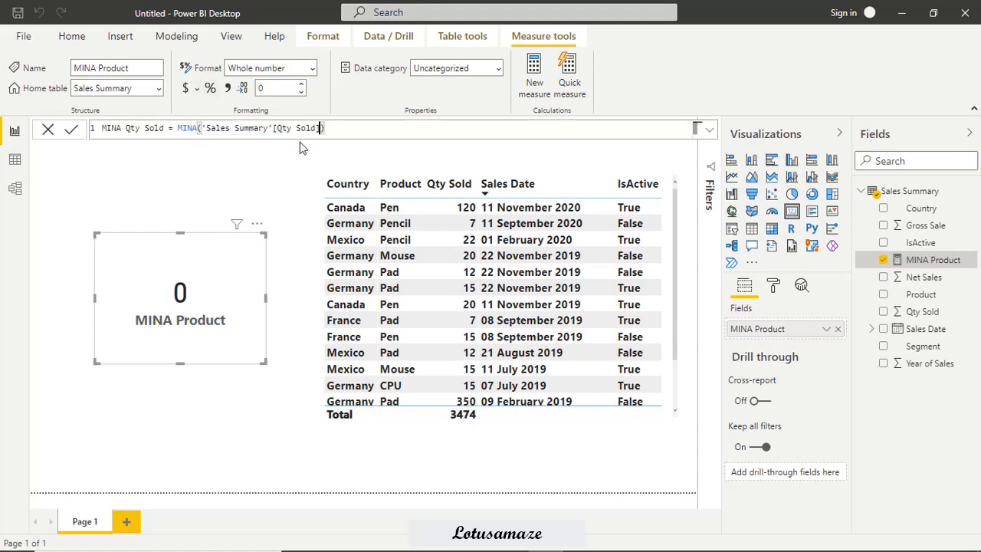
click(71, 134)
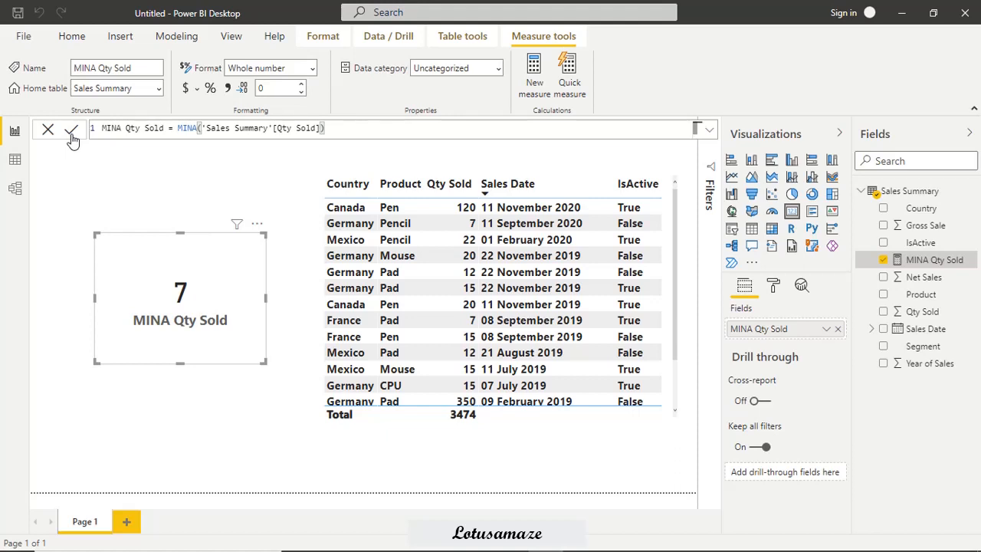
Rename the measure MINA Sales DAte and make it apply MINA to 'Sales Summary'[Sales Date].
drag(167, 128, 126, 128)
text(Sales DAte)
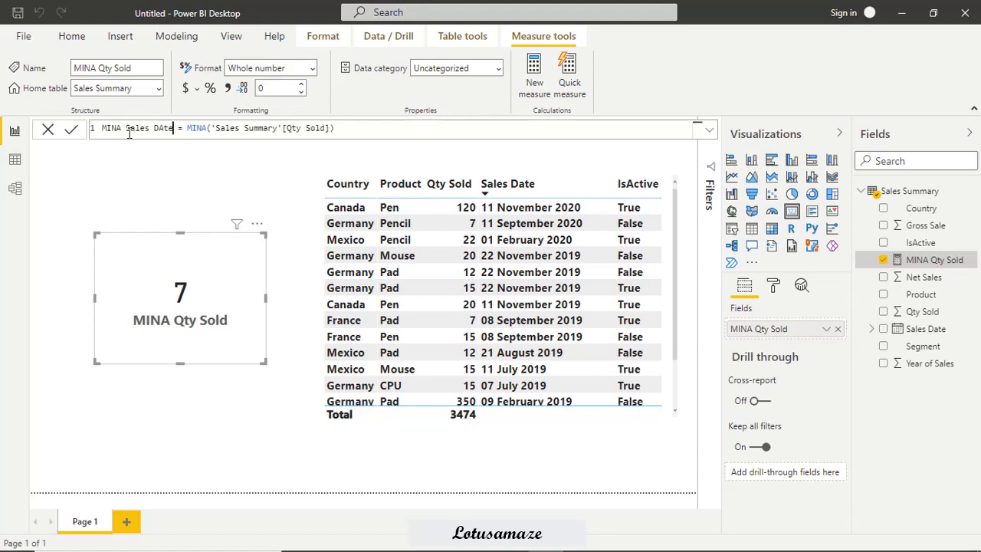
drag(326, 128, 285, 128)
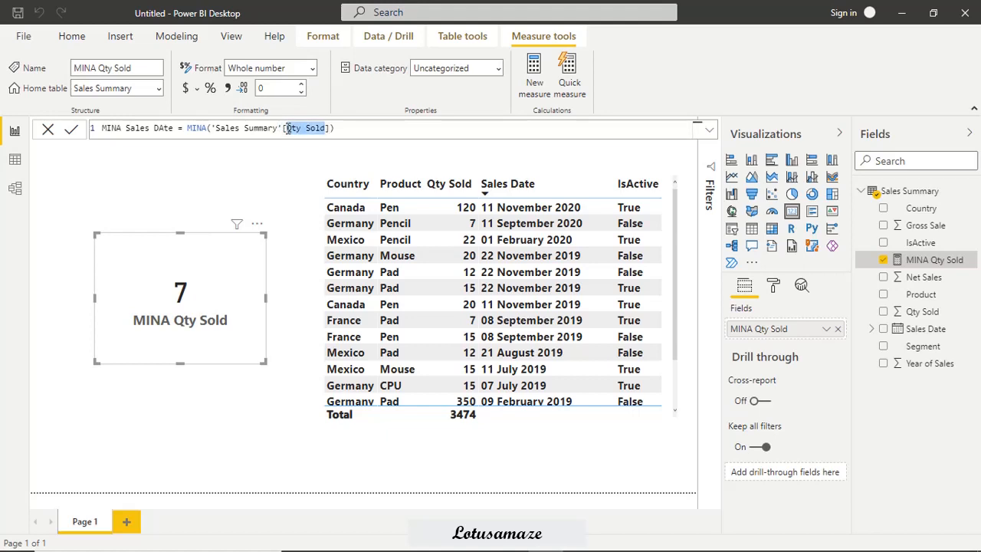
text(S)
click(322, 146)
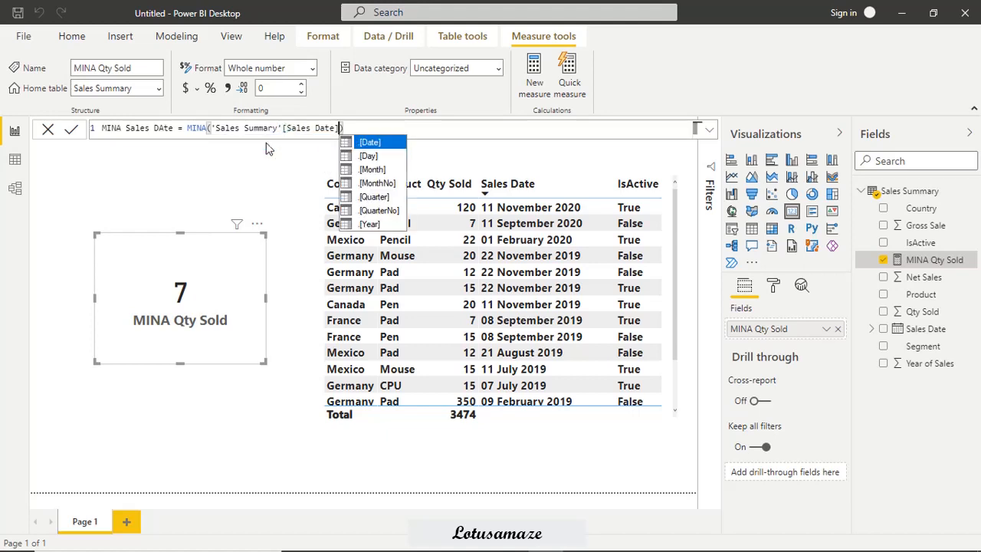
click(71, 131)
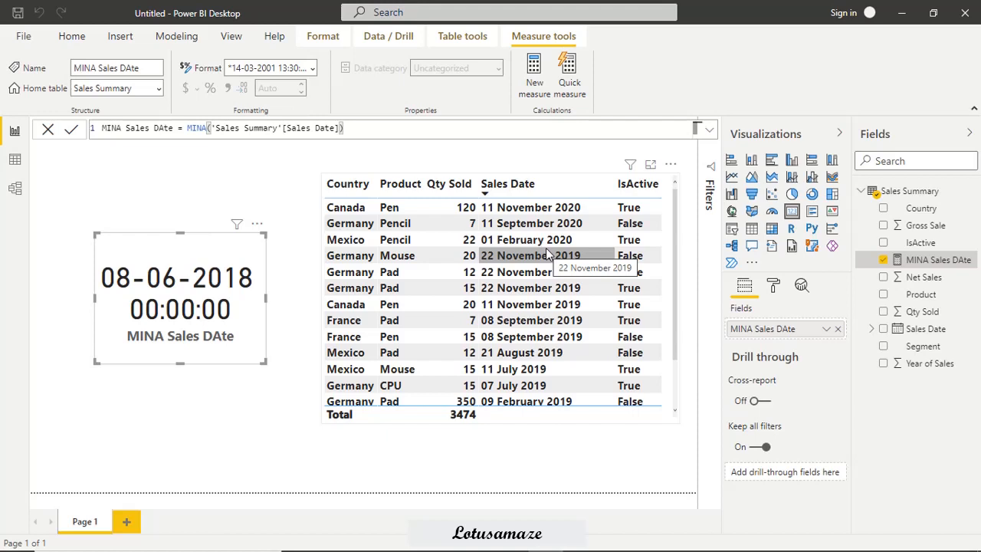
Rename the measure MINA IsActive and make it apply MINA to 'Sales Summary'[IsActive].
double_click(321, 128)
drag(320, 128, 285, 128)
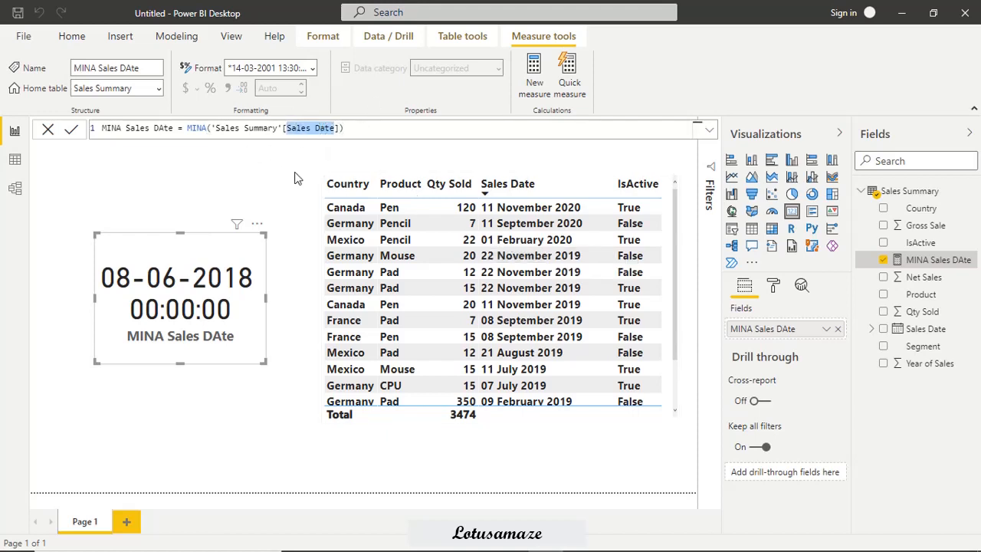
text(i)
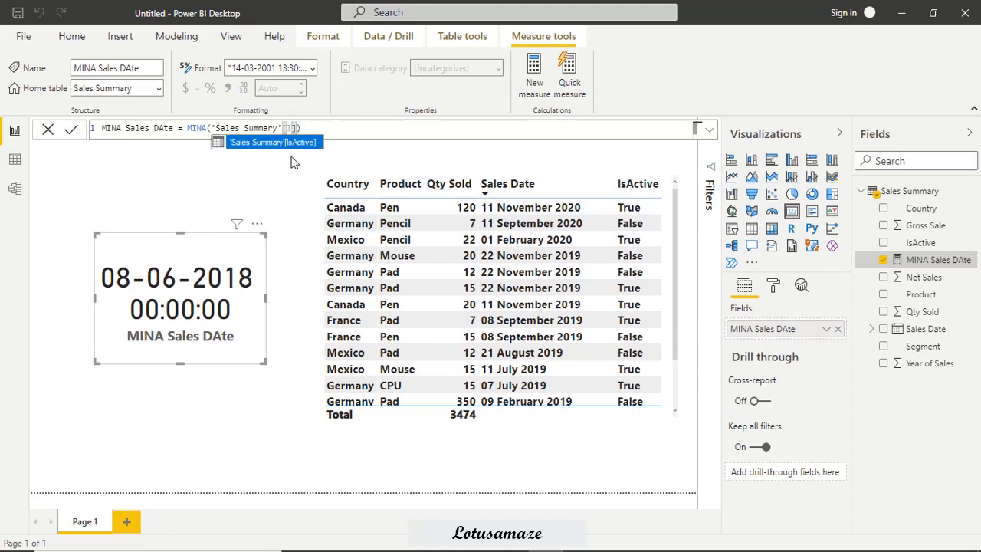
click(305, 144)
drag(174, 128, 127, 132)
key(BackSpace)
text(IsActive)
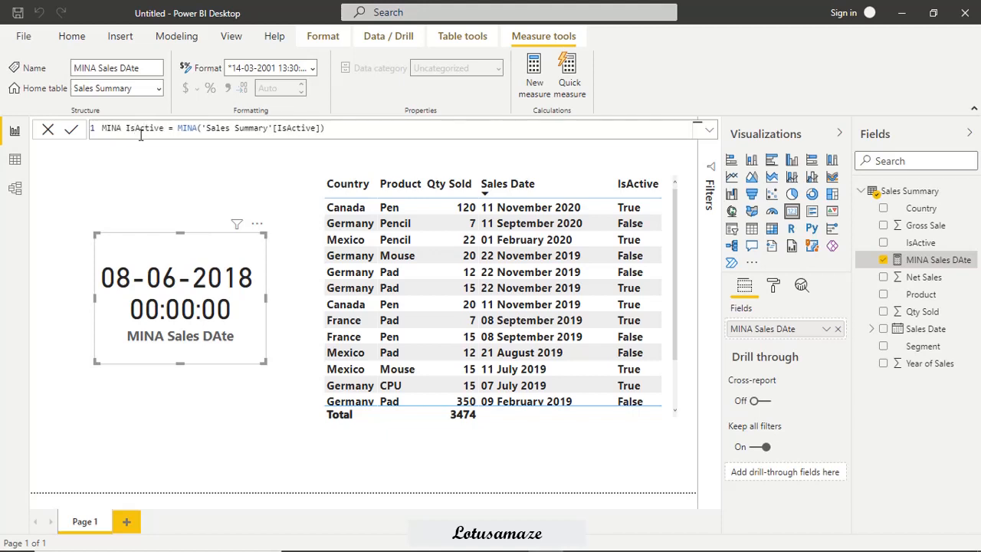
key(Return)
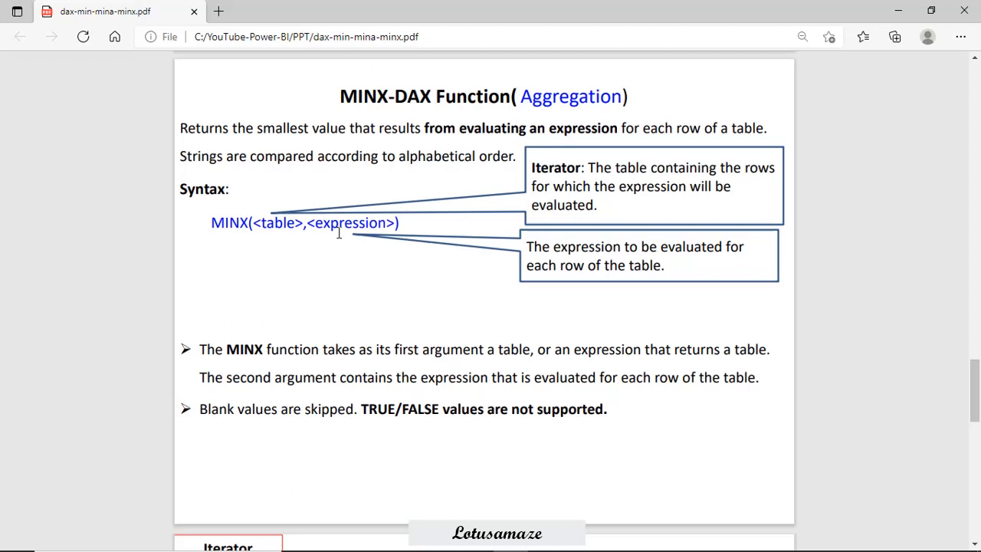
View the MINX example table in the PDF, switch back to Power BI Desktop and create a Sales Summary measure named MIN QTY SOLD CANADA.
key(Page_Down)
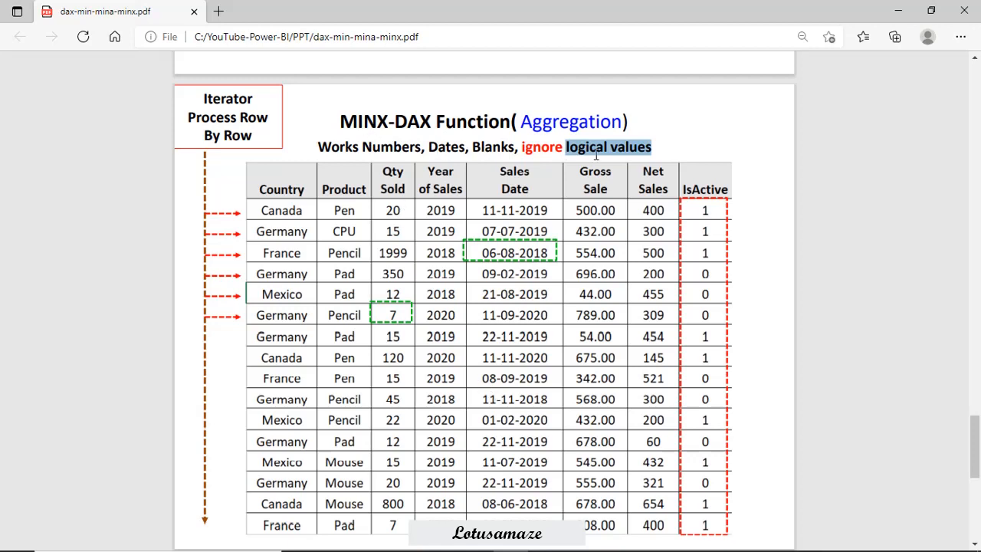
key(alt+Tab)
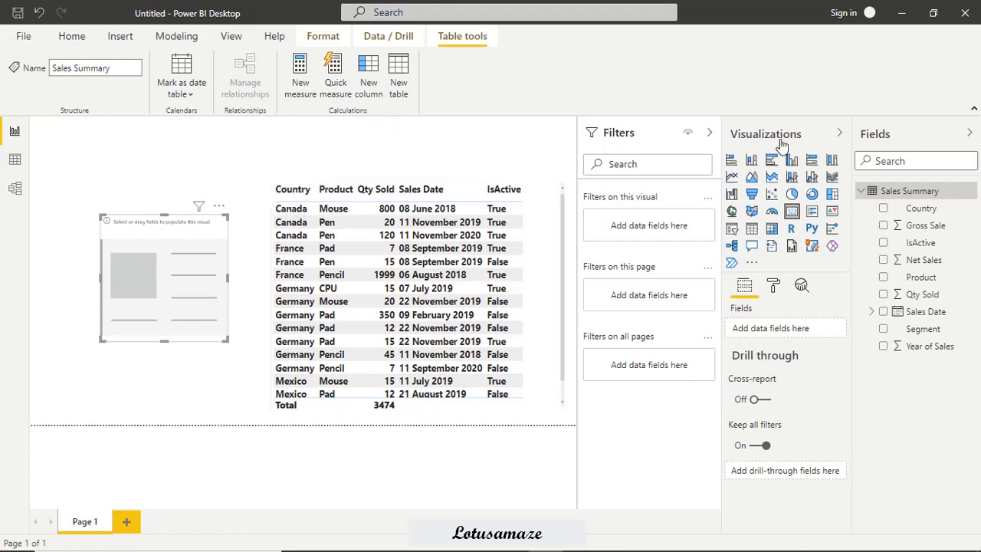
right_click(898, 197)
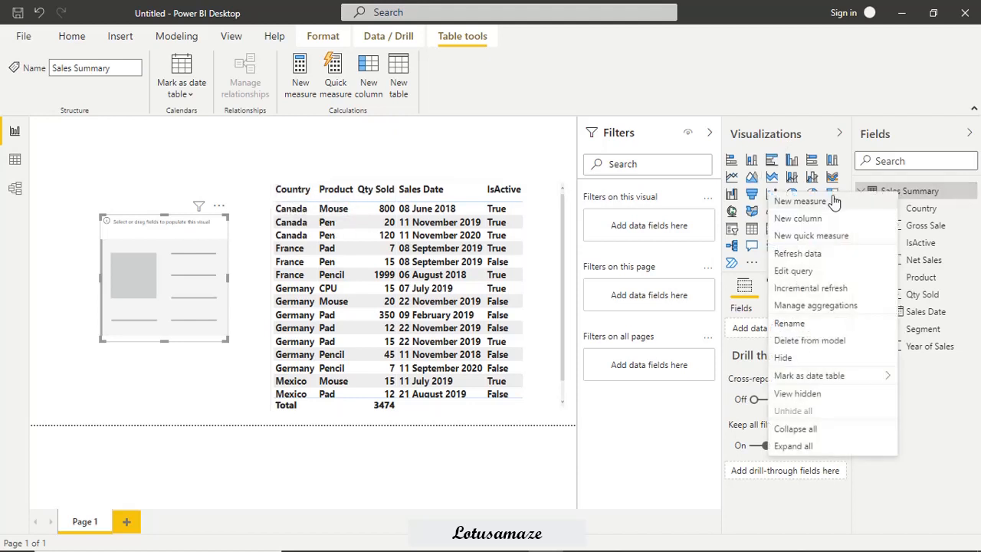
click(826, 204)
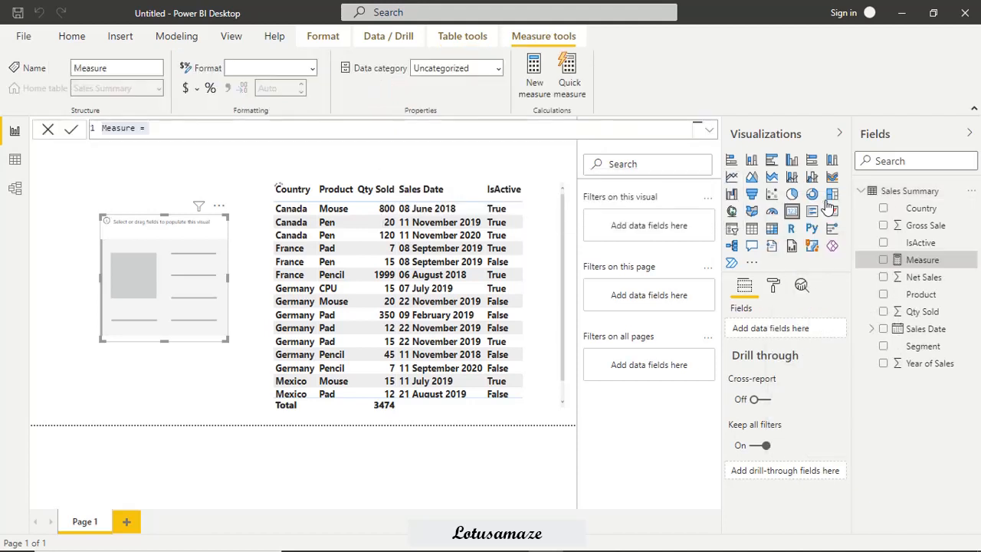
double_click(113, 128)
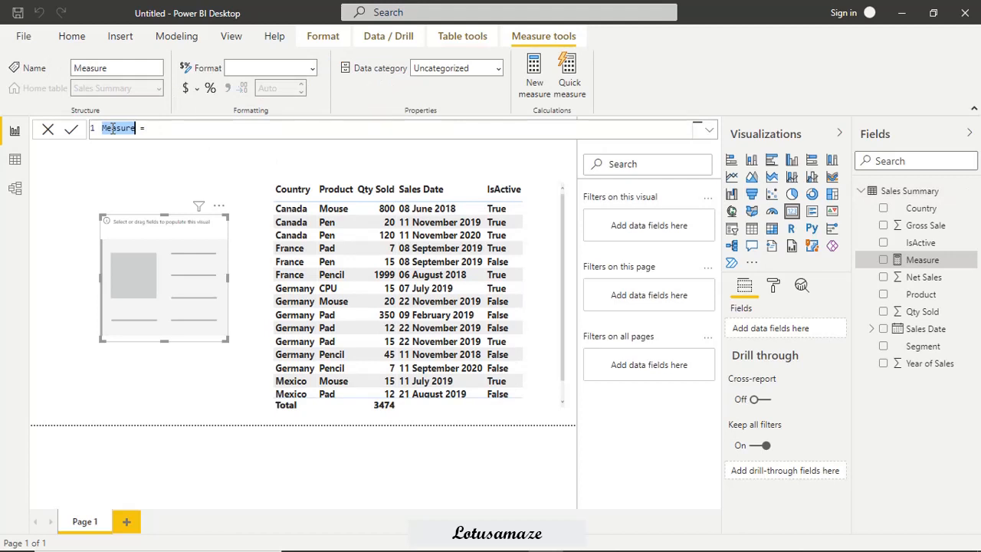
text(MIN QTY SOL)
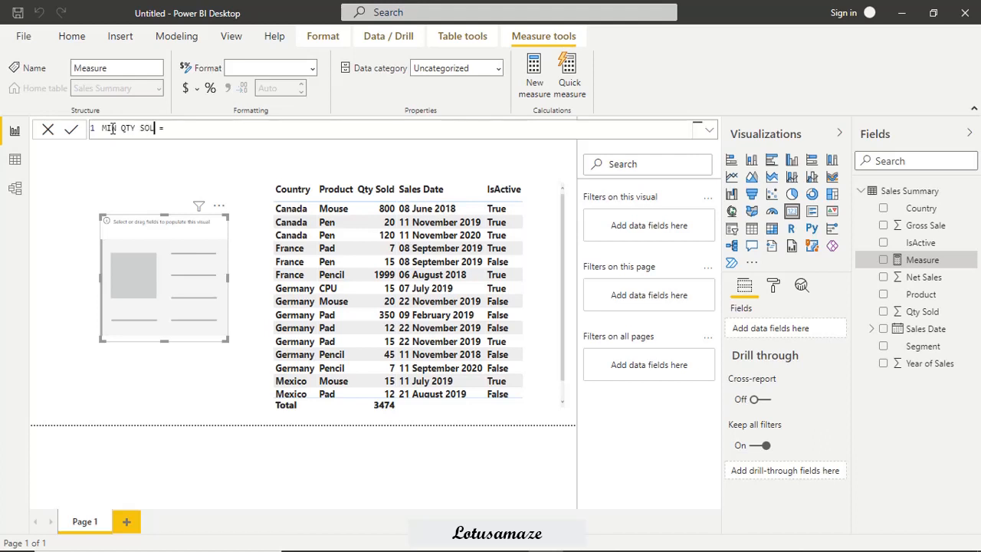
text(D CANADA)
Begin the measure's formula with MINX, using FILTER('Sales Summary','Sales Summary'[Country]="Canada") as its table argument.
click(233, 129)
text(MINX)
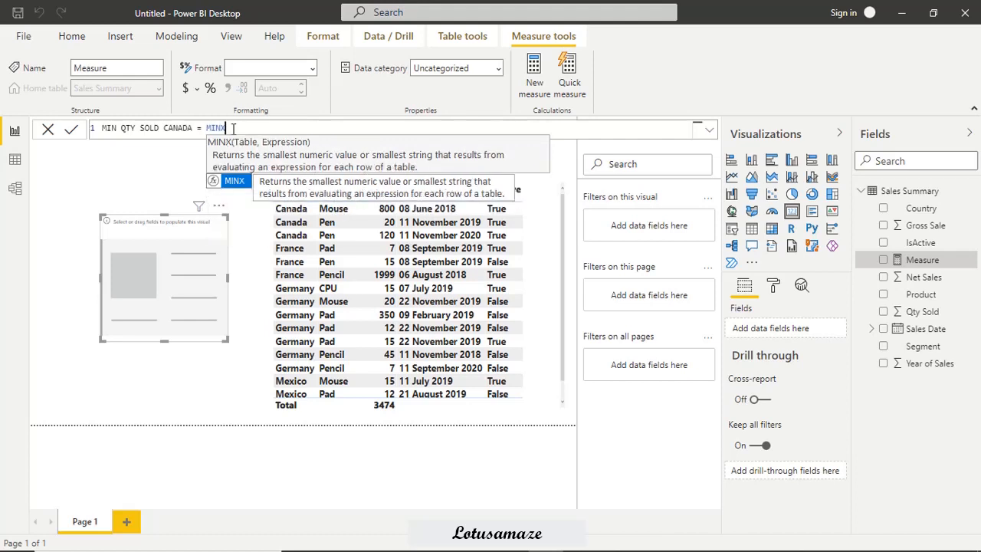
text(()
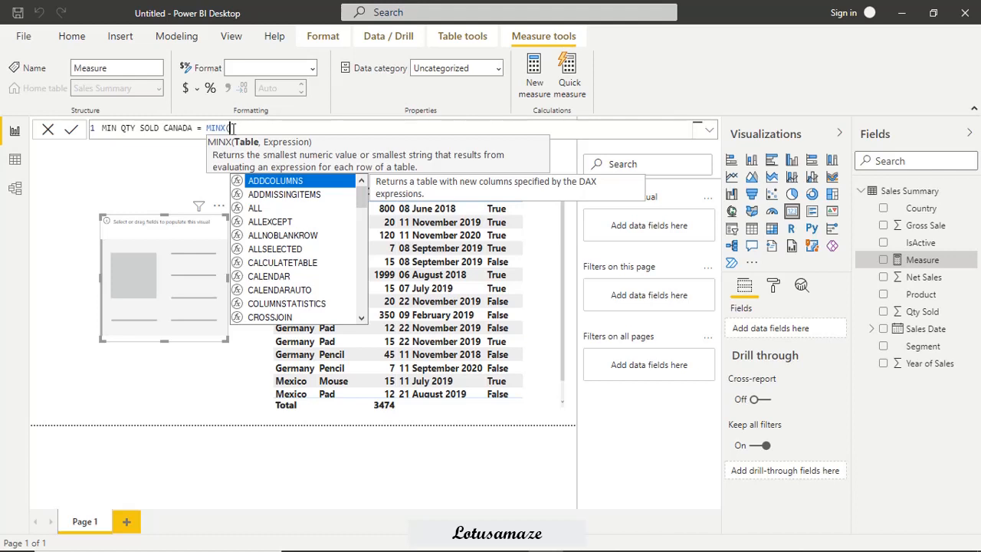
text(FIL)
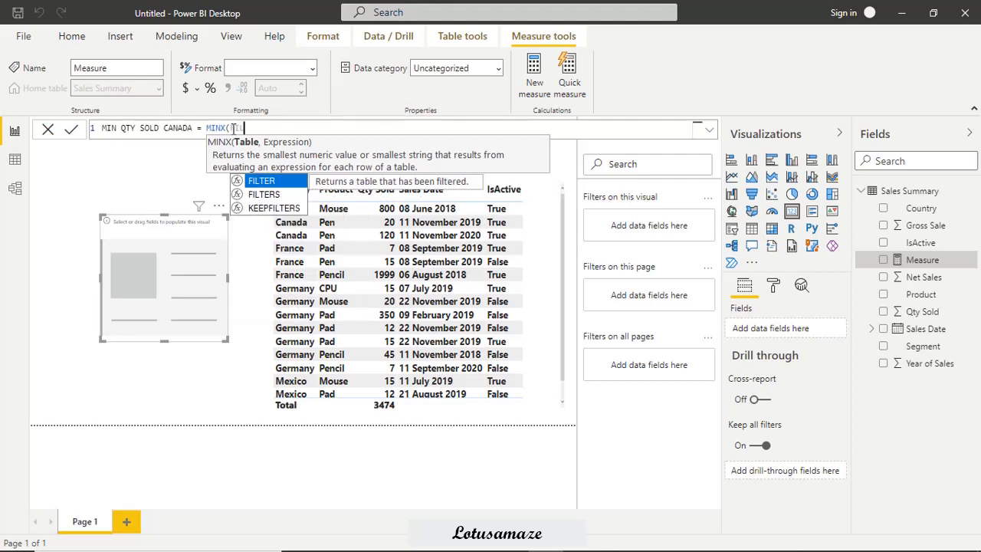
click(266, 182)
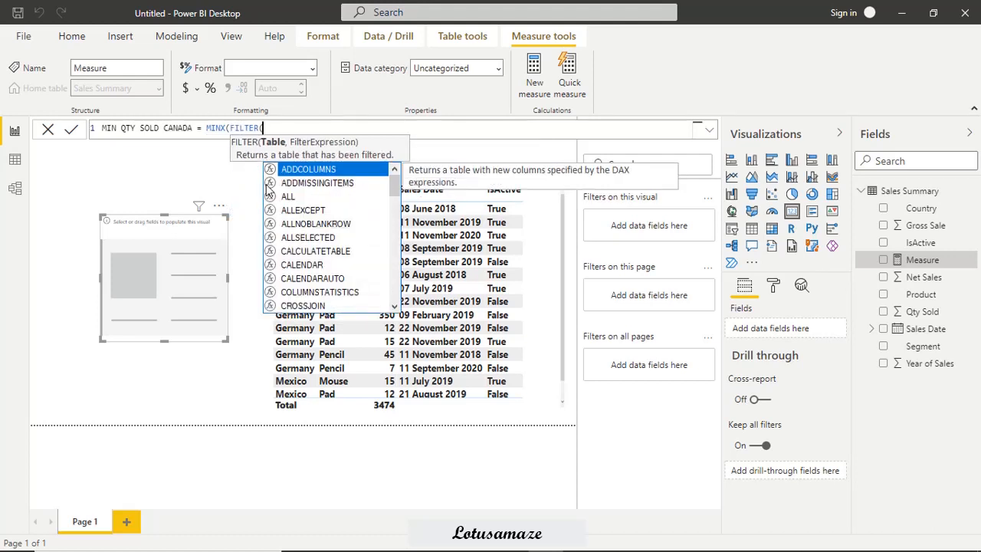
text(S)
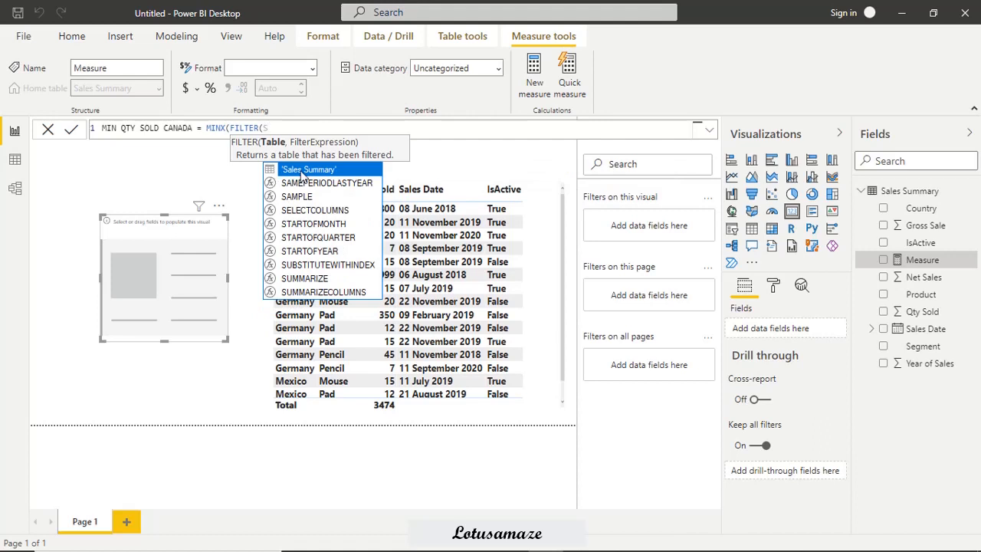
click(305, 172)
text(,)
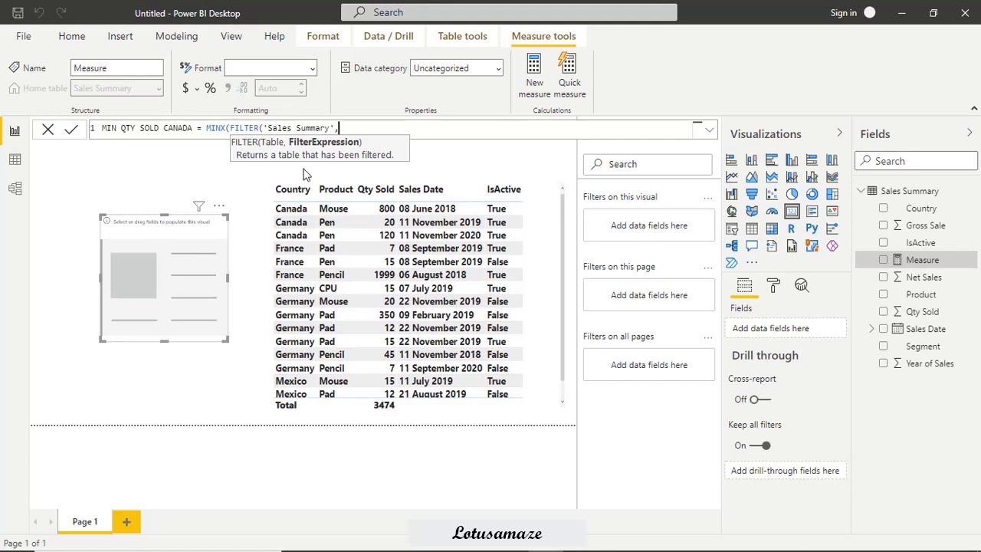
text(S)
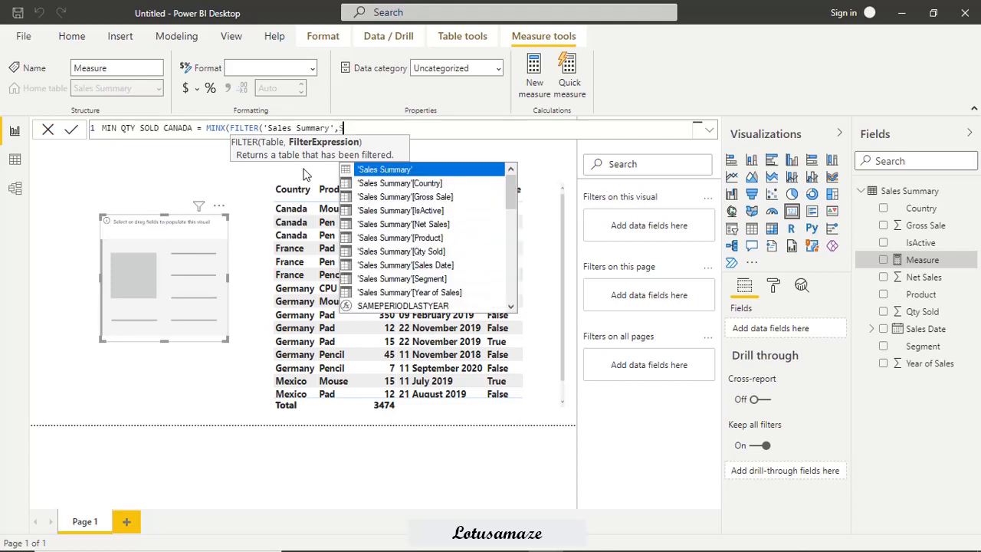
double_click(427, 184)
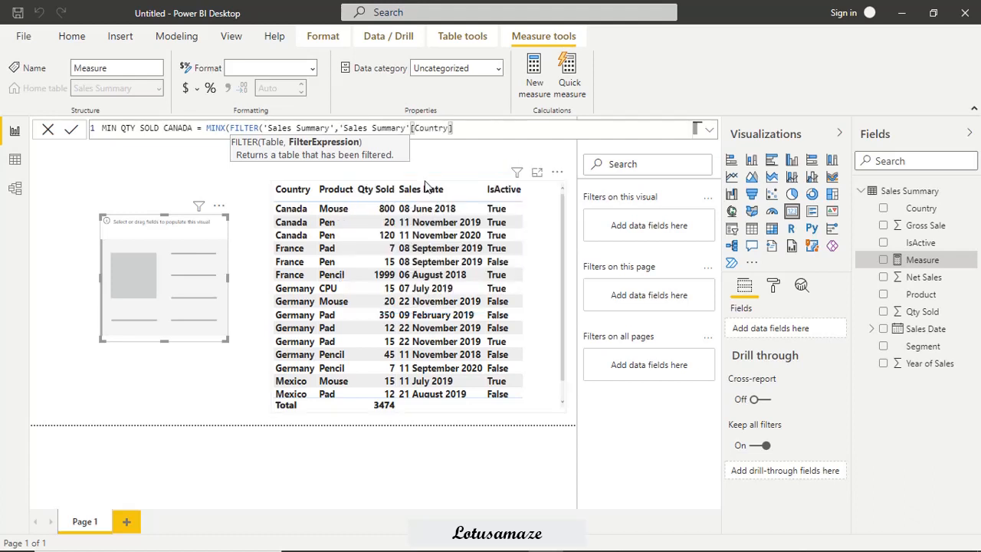
text(="")
text(Ca)
text(nada)
text(),)
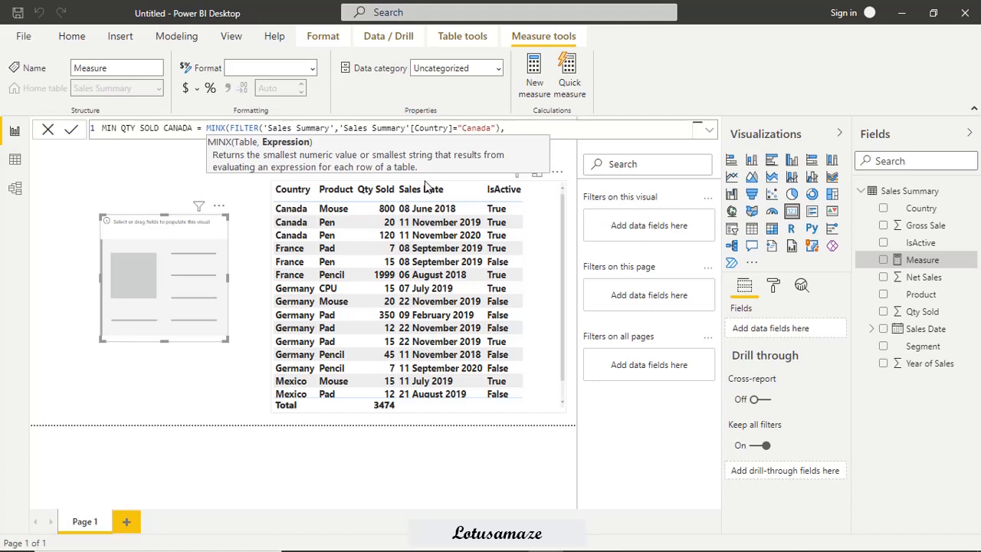
Complete the MINX formula with 'Sales Summary'[Qty Sold] as its expression and show the measure in the empty card.
text(S)
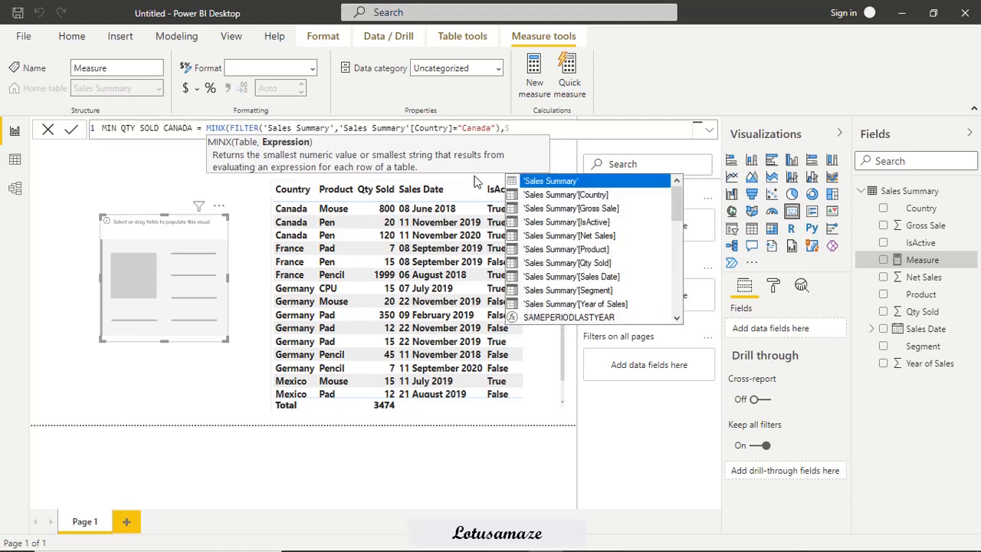
double_click(576, 262)
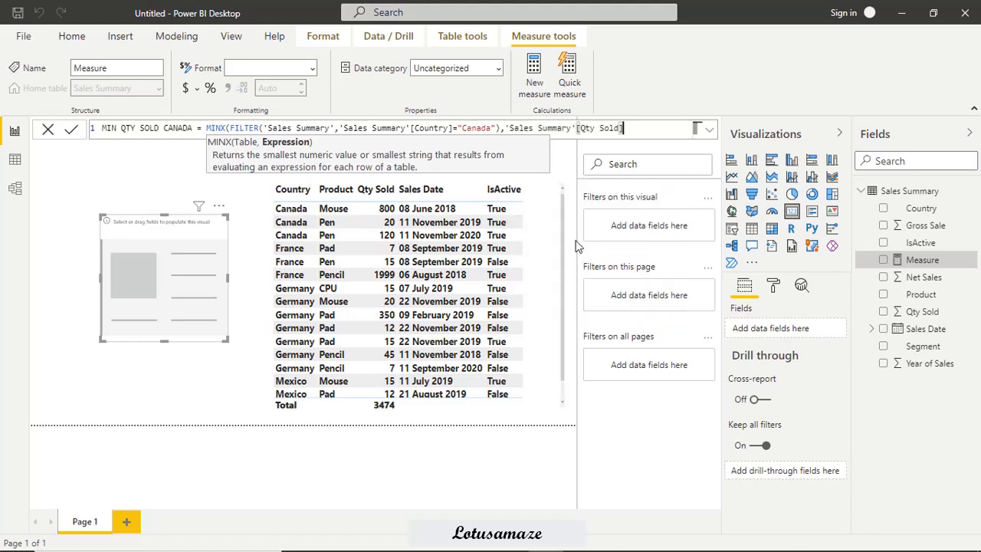
text())
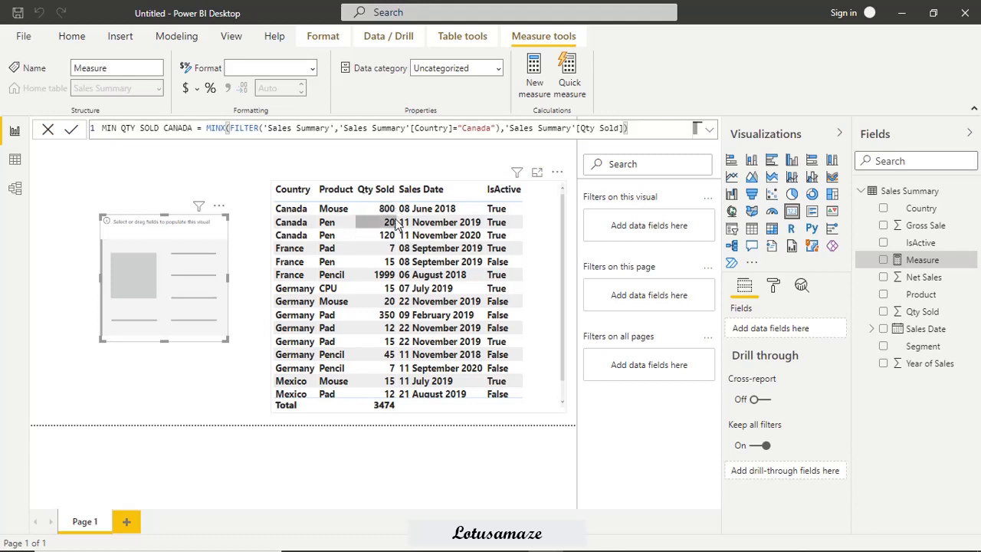
click(72, 130)
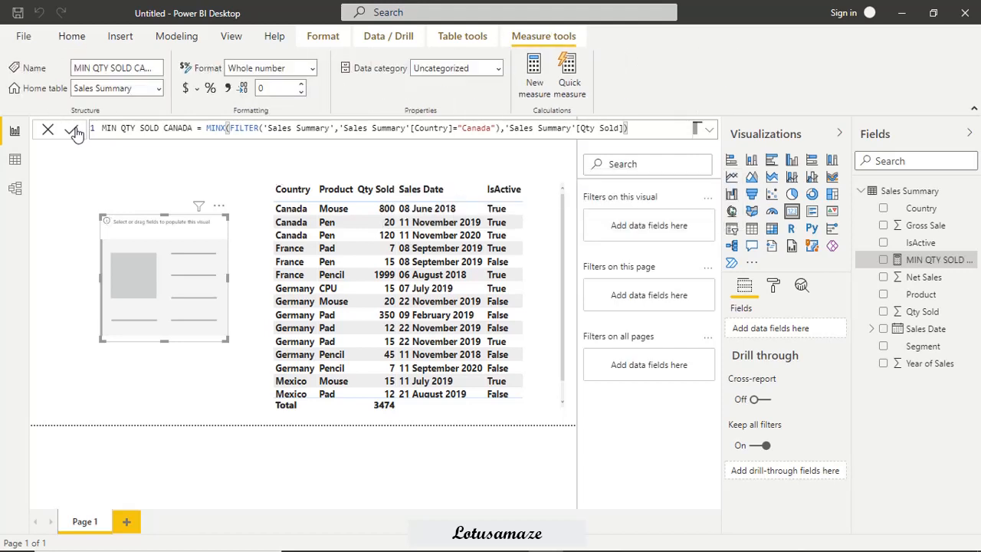
drag(923, 264, 183, 281)
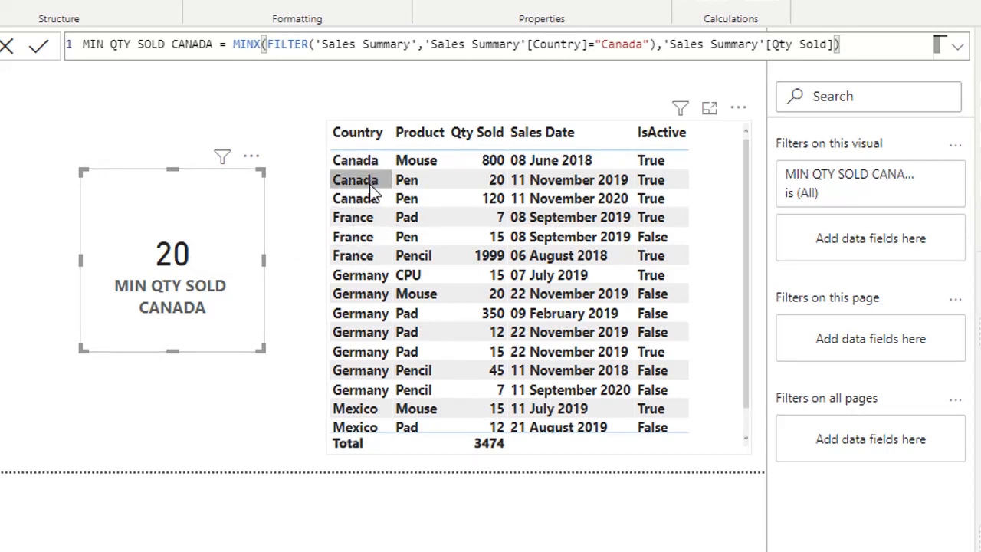
Change the country in the measure's FILTER condition to "FRance".
double_click(622, 43)
text(FRance)
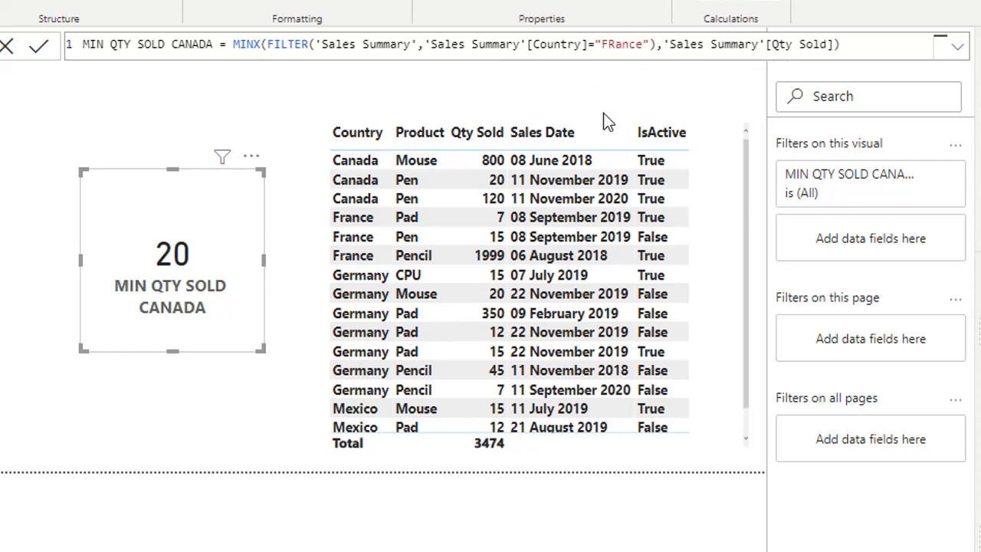
click(37, 52)
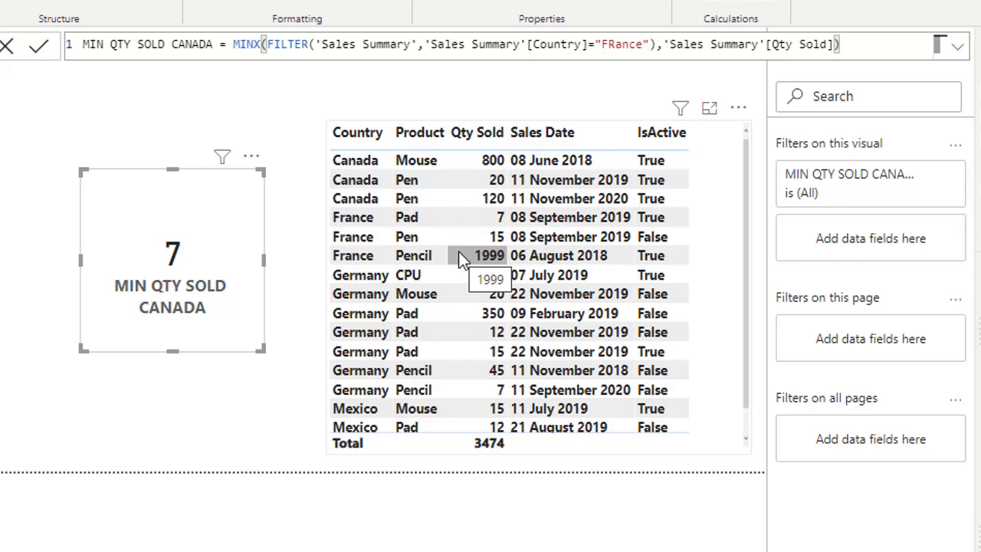
Change the measure's FILTER condition to 'Sales Summary'[Product]="Mouse" and sort the table visual by Product.
double_click(551, 44)
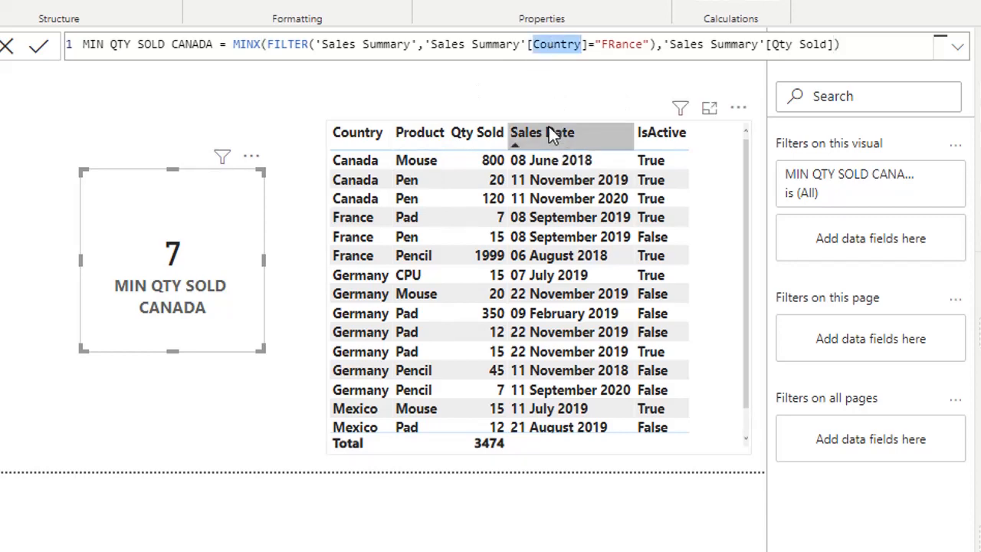
text(P)
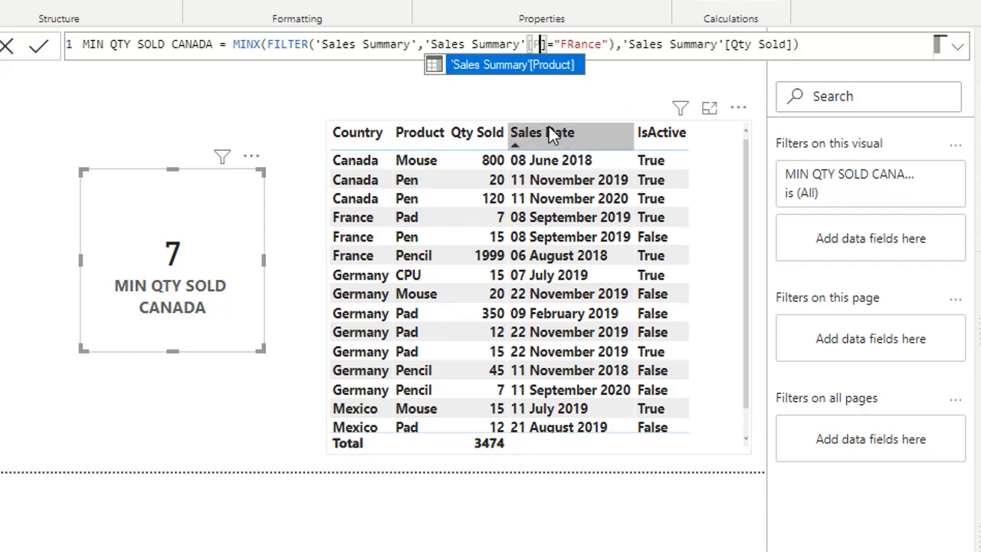
click(561, 74)
double_click(625, 44)
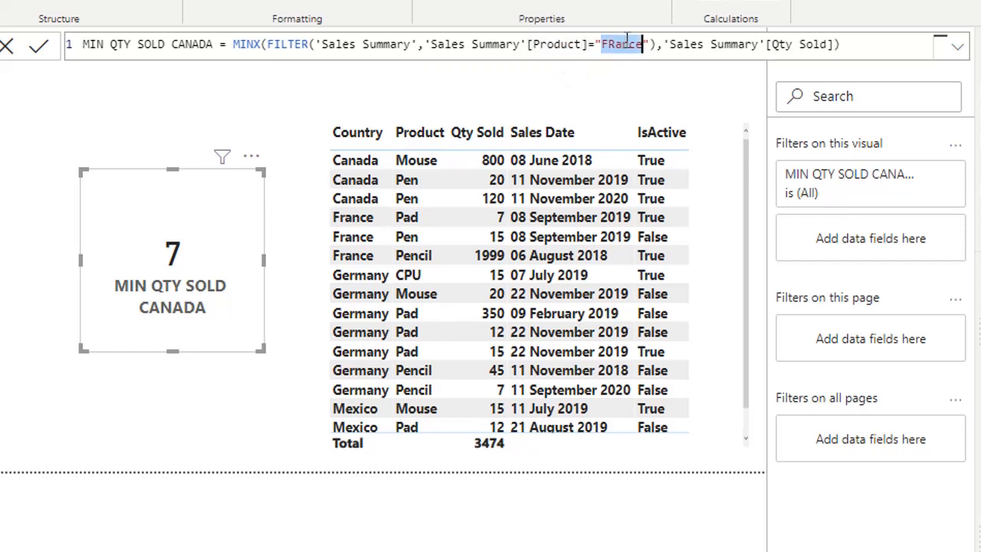
text(Mouse)
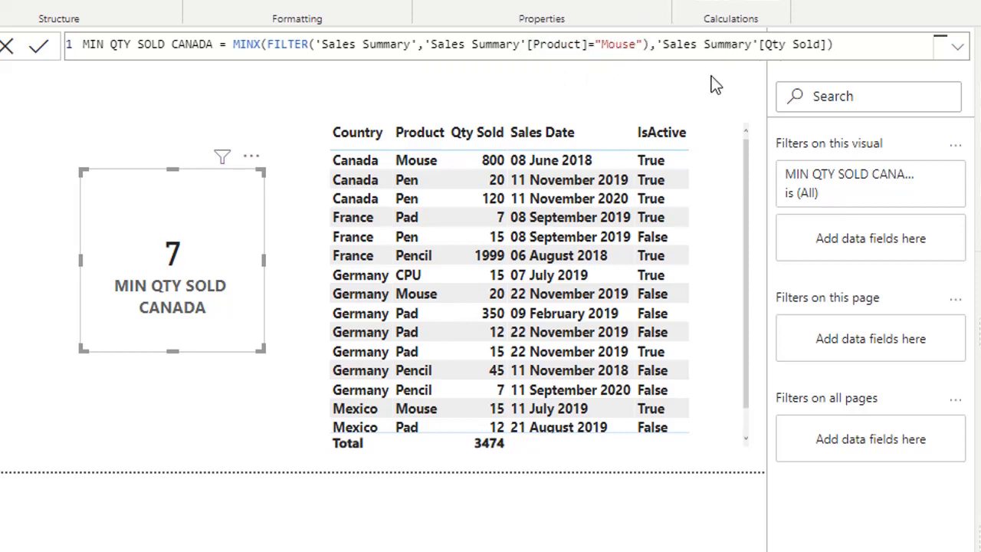
click(40, 52)
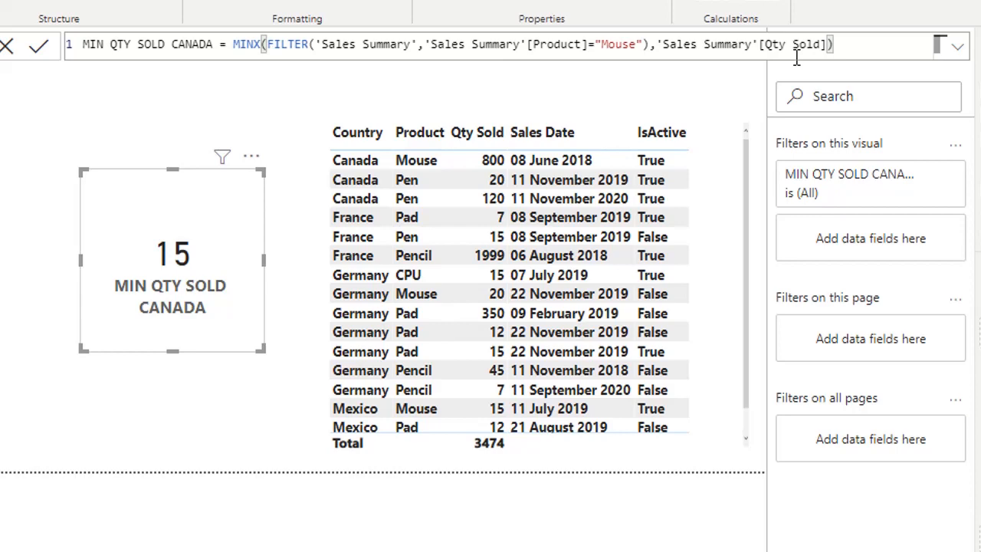
click(420, 134)
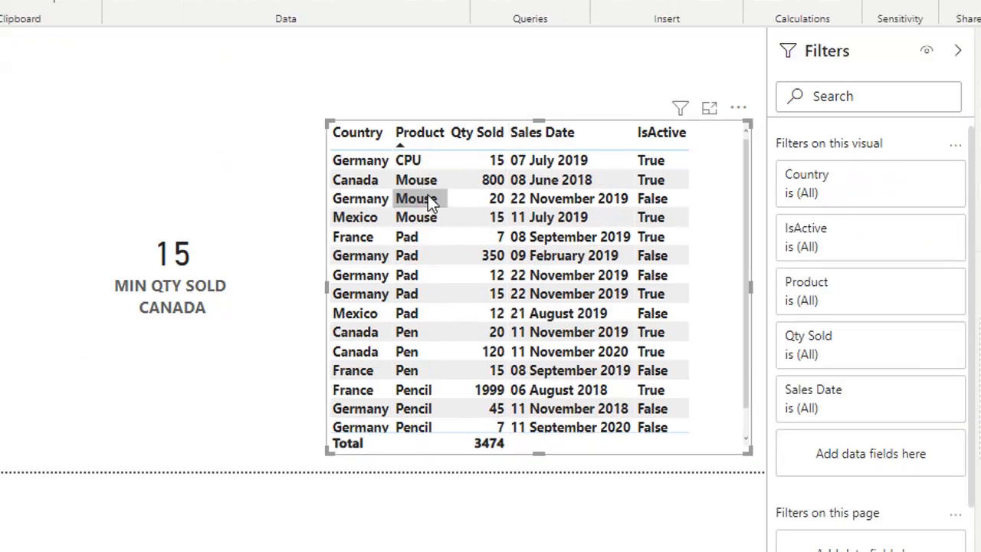